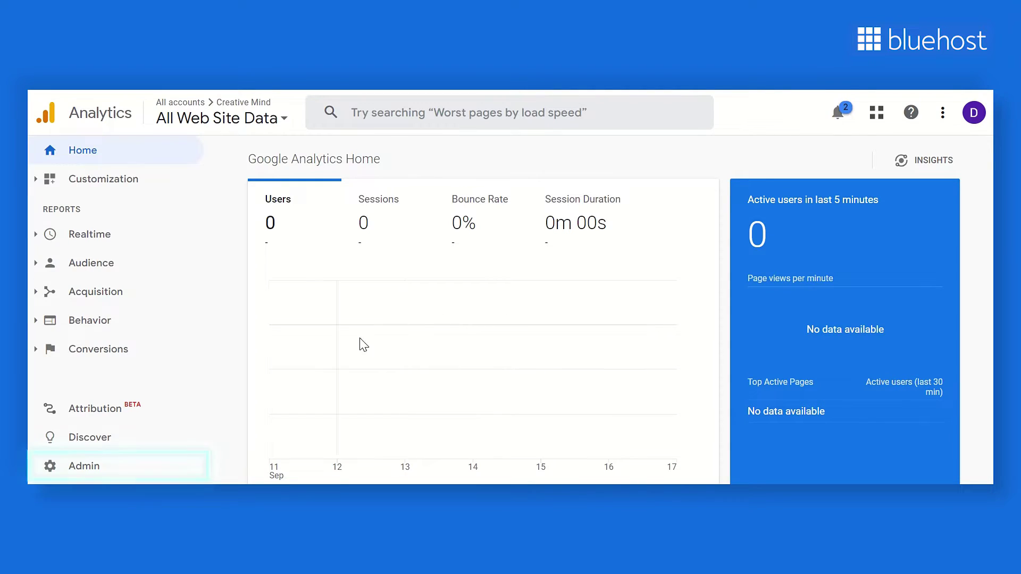
From Admin, open the GA4 Setup Assistant for the Creative Mind Universal Analytics property
{"action": "left_click", "coordinate": [184, 465]}
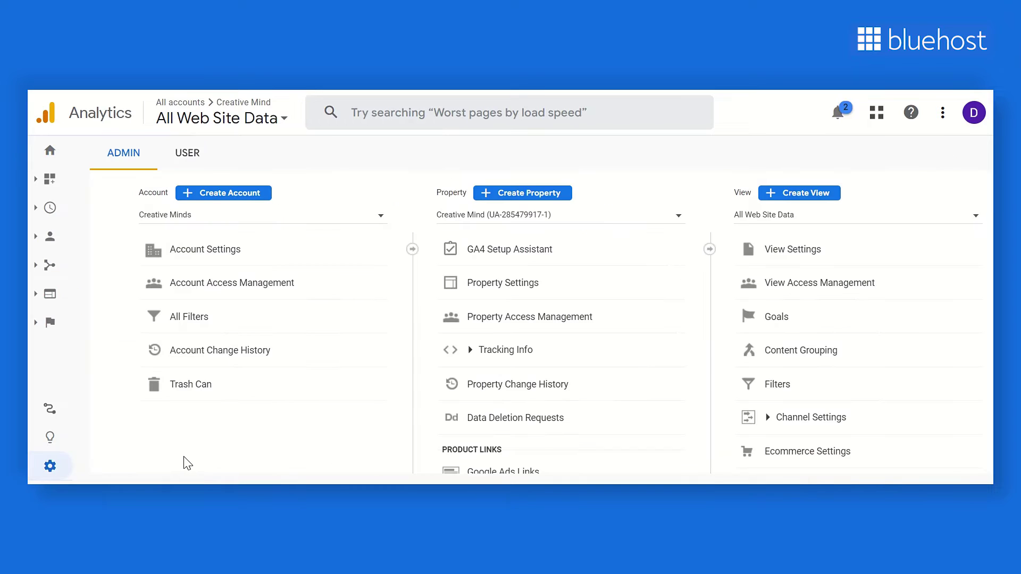
{"action": "left_click", "coordinate": [680, 218]}
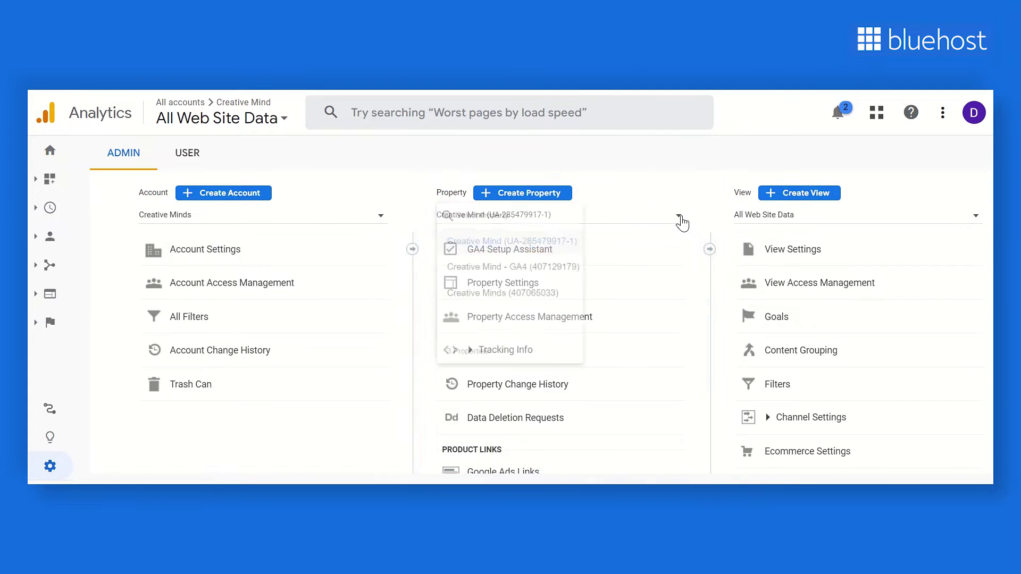
{"action": "left_click", "coordinate": [680, 219]}
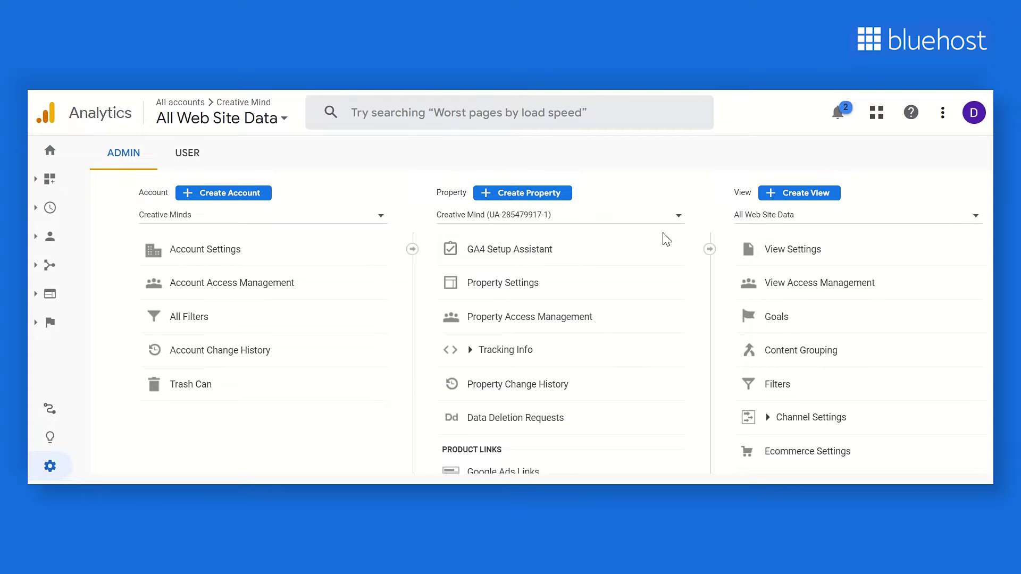
{"action": "left_click", "coordinate": [557, 263]}
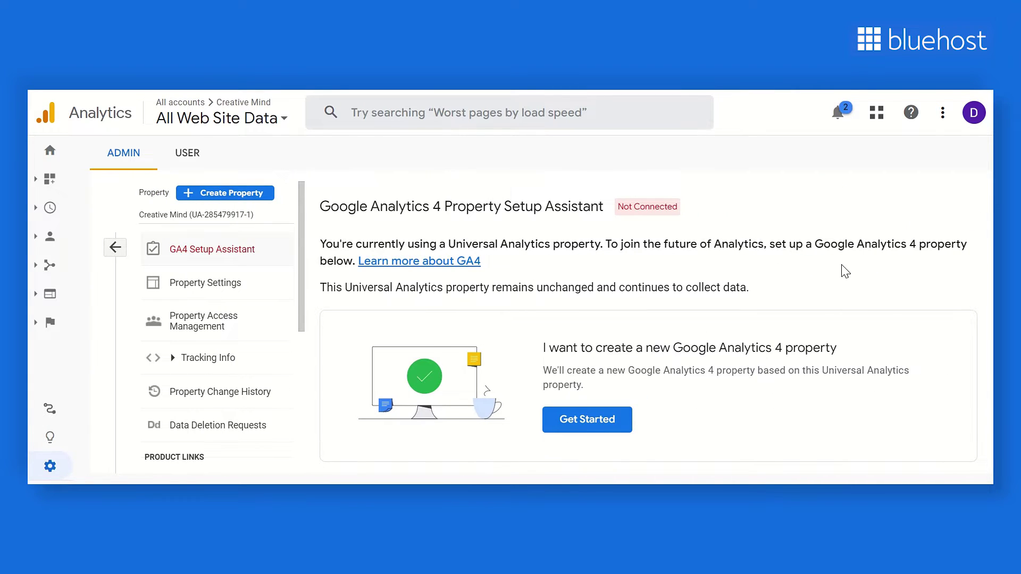
{"action": "scroll", "coordinate": [845, 272], "scroll_direction": "down", "scroll_amount": 2}
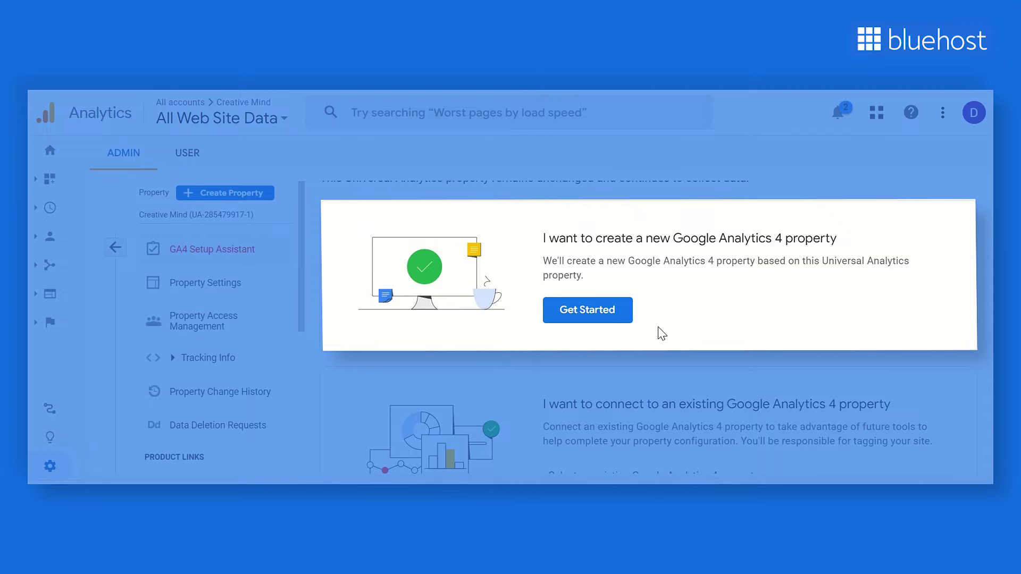
Select Creative Mind - GA4 from the existing GA4 property dropdown in the setup assistant
{"action": "scroll", "coordinate": [660, 333], "scroll_direction": "down", "scroll_amount": 2}
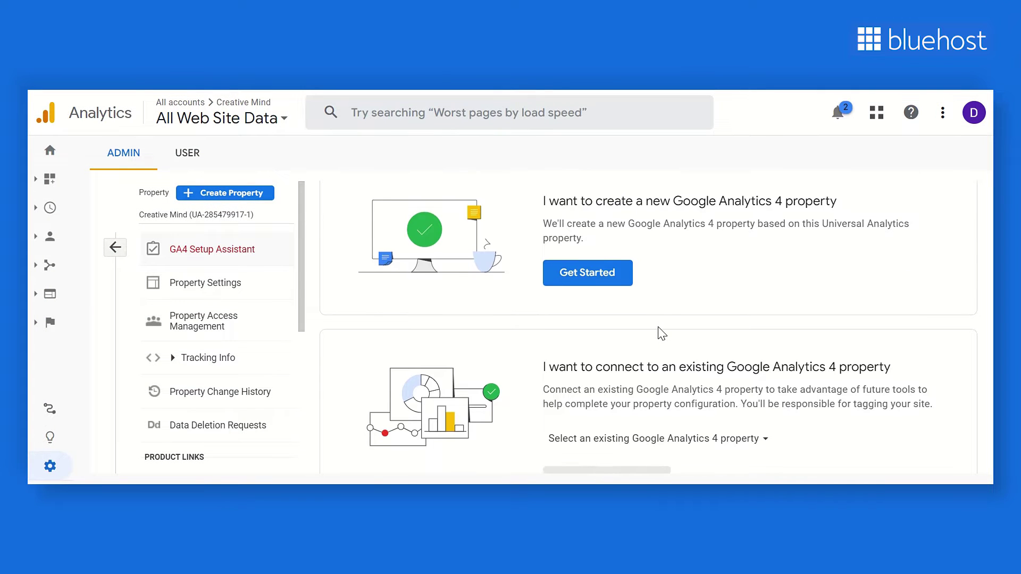
{"action": "scroll", "coordinate": [659, 327], "scroll_direction": "down", "scroll_amount": 1}
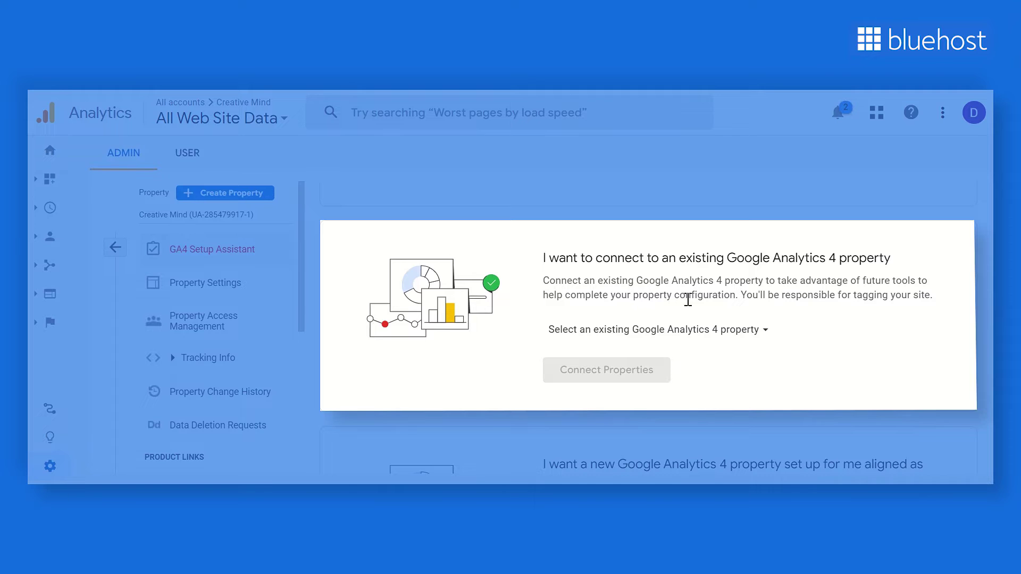
{"action": "left_click", "coordinate": [767, 333]}
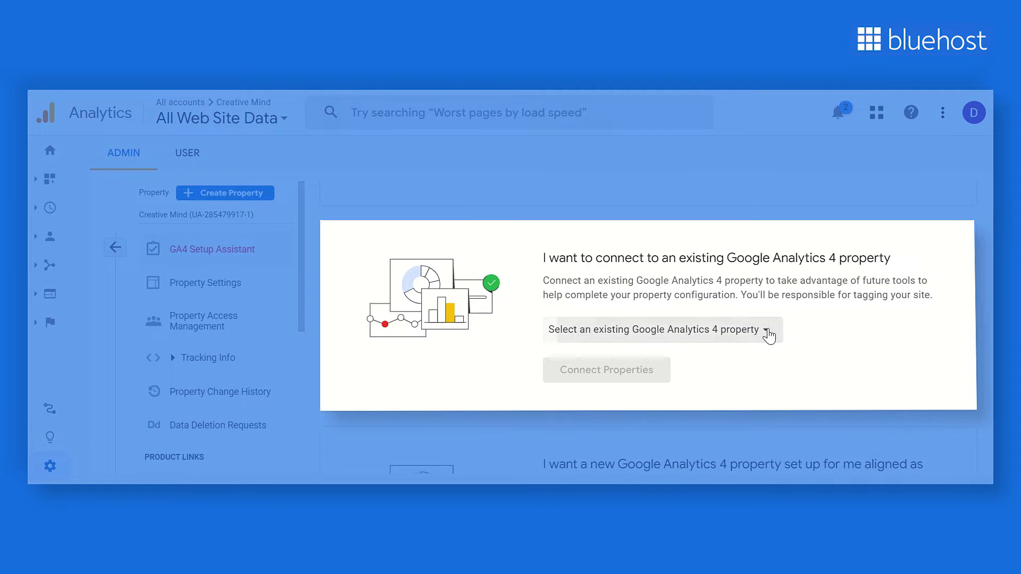
{"action": "left_click", "coordinate": [769, 333]}
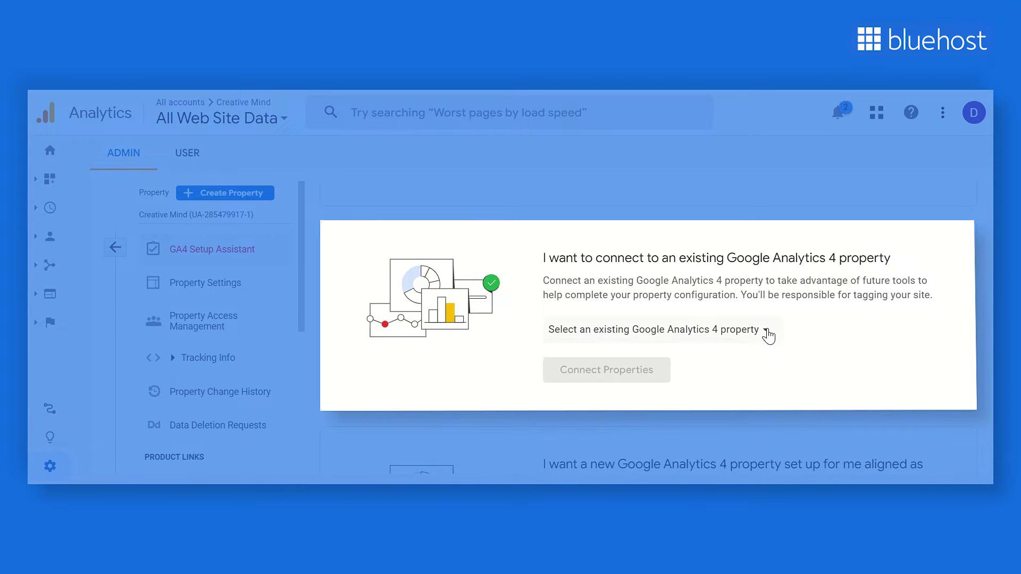
{"action": "left_click", "coordinate": [768, 333]}
{"action": "left_click", "coordinate": [696, 404]}
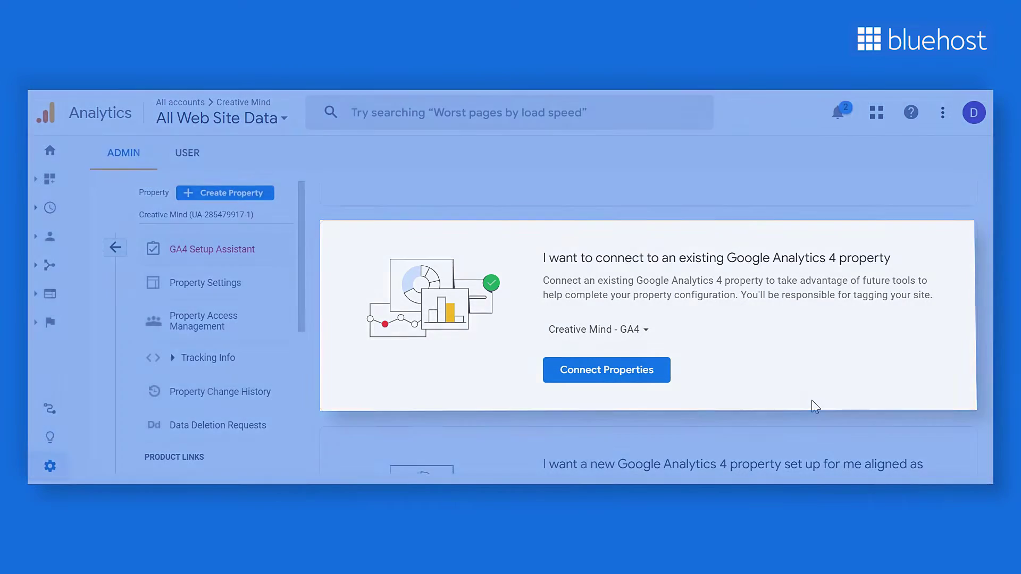
{"action": "scroll", "coordinate": [812, 400], "scroll_direction": "down", "scroll_amount": 2}
{"action": "scroll", "coordinate": [811, 399], "scroll_direction": "down", "scroll_amount": 4}
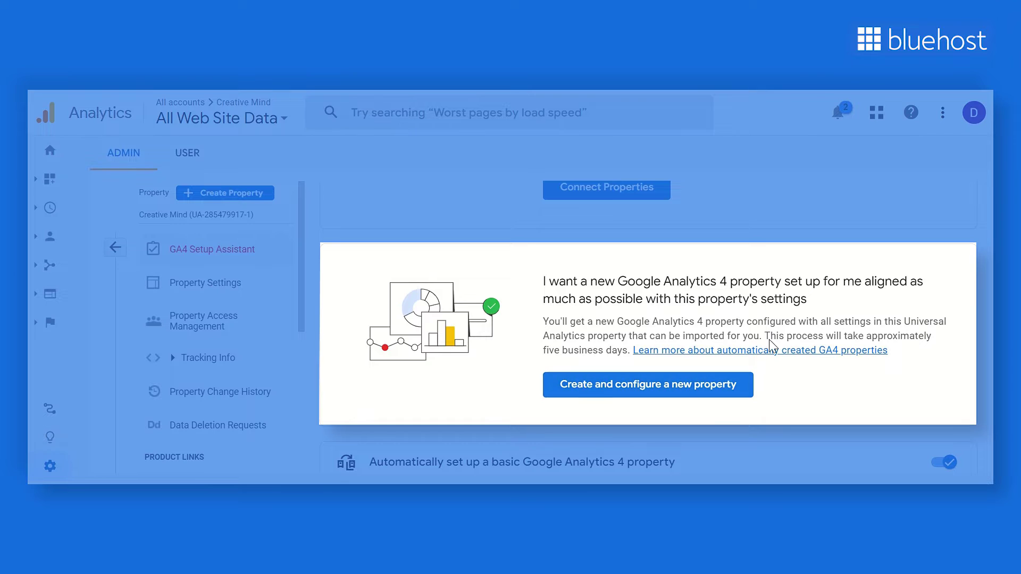
Highlight, then deselect, the 'five business days' note under the new-property option
{"action": "left_click_drag", "start_coordinate": [765, 335], "coordinate": [625, 351]}
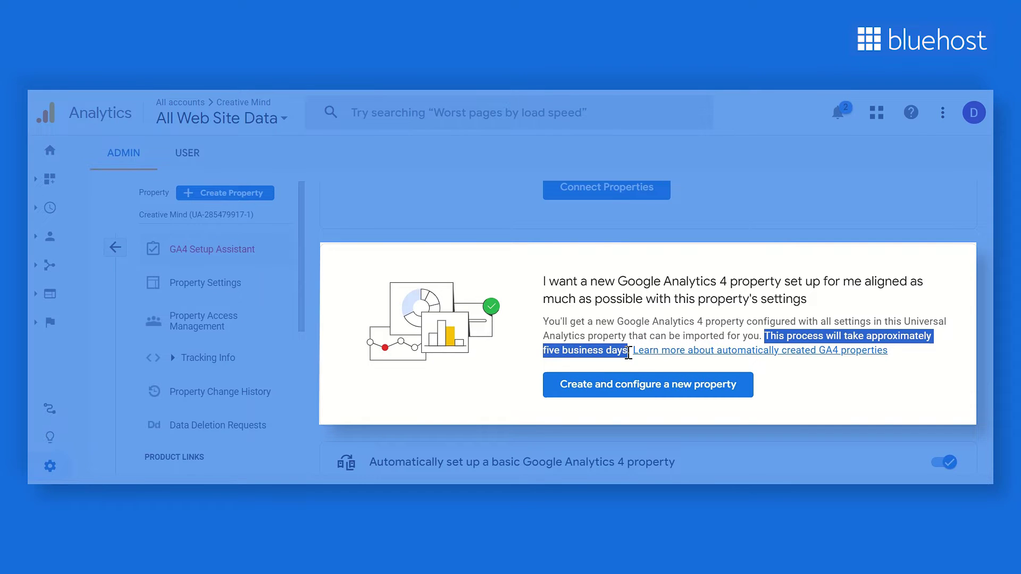
{"action": "left_click", "coordinate": [765, 335]}
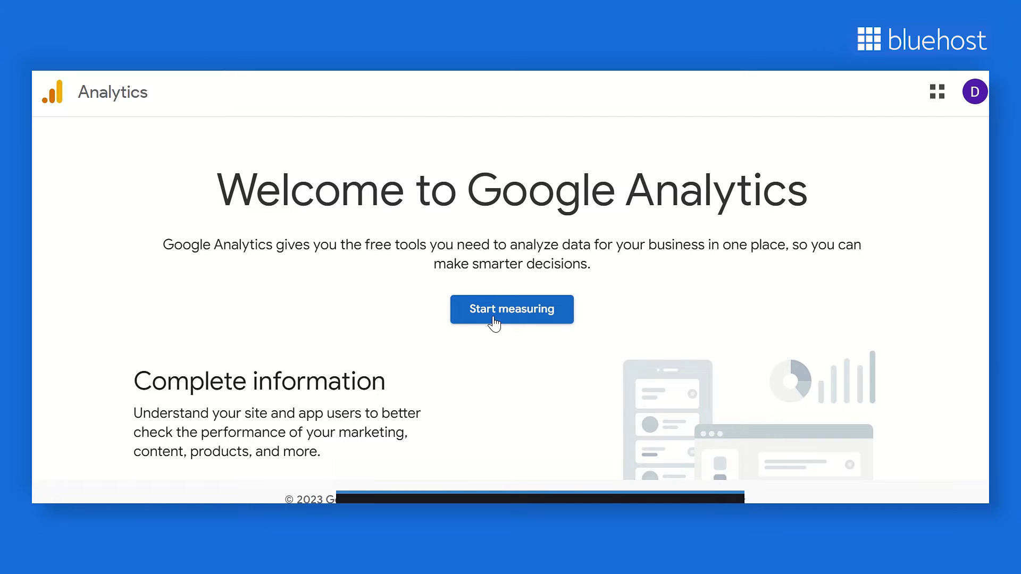
Start a new Analytics account and name its property 'Creative Minds'
{"action": "left_click", "coordinate": [494, 320]}
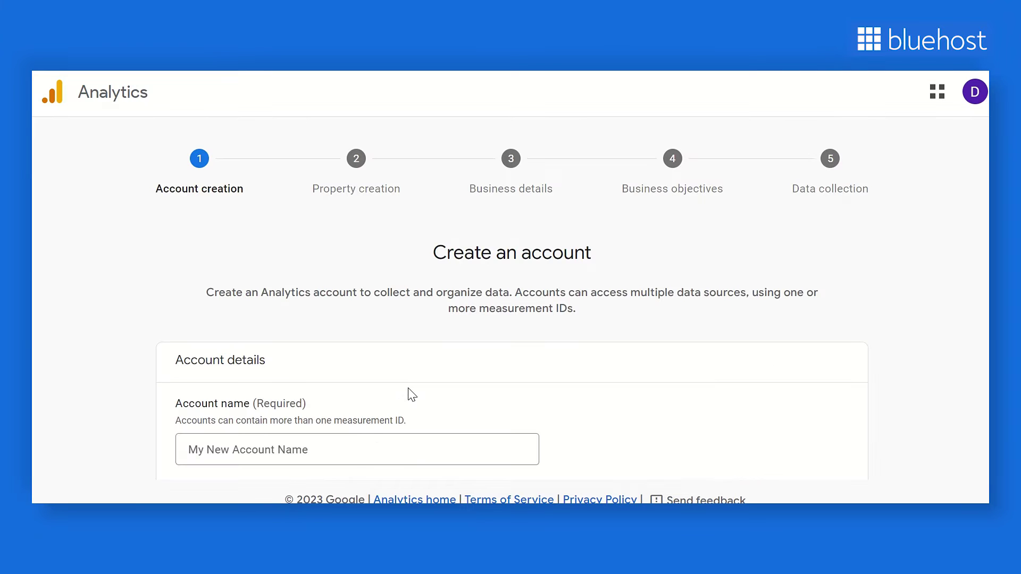
{"action": "left_click", "coordinate": [354, 452]}
{"action": "scroll", "coordinate": [354, 452], "scroll_direction": "down", "scroll_amount": 1}
{"action": "scroll", "coordinate": [218, 455], "scroll_direction": "down", "scroll_amount": 14}
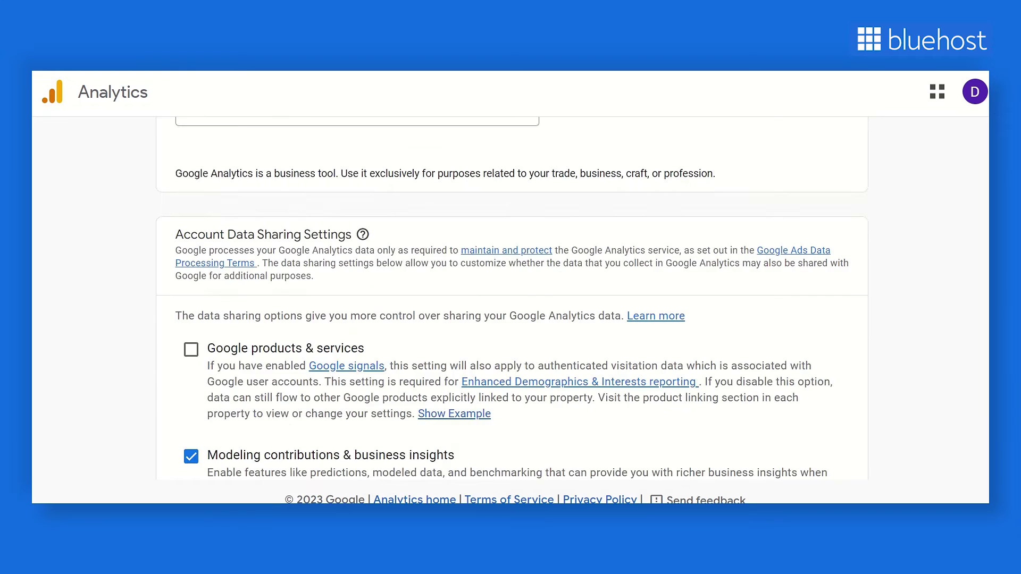
{"action": "left_click", "coordinate": [187, 442]}
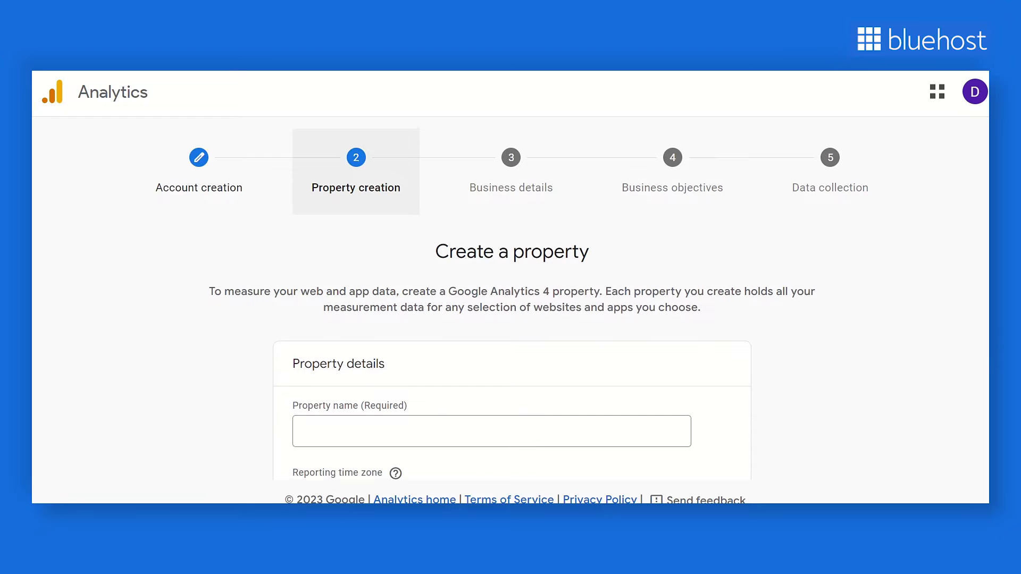
{"action": "scroll", "coordinate": [529, 266], "scroll_direction": "down", "scroll_amount": 3}
{"action": "type", "text": "Creative Minds"}
{"action": "scroll", "coordinate": [529, 267], "scroll_direction": "down", "scroll_amount": 3}
{"action": "left_click", "coordinate": [388, 434]}
Set the business industry to Hobbies & Leisure and the size to Small
{"action": "left_click", "coordinate": [326, 351]}
{"action": "left_click", "coordinate": [303, 410]}
{"action": "scroll", "coordinate": [392, 372], "scroll_direction": "down", "scroll_amount": 2}
{"action": "left_click", "coordinate": [392, 447]}
Pick the Raise brand awareness and Examine user behavior objectives, then create and accept the terms, including GDPR
{"action": "scroll", "coordinate": [684, 203], "scroll_direction": "down", "scroll_amount": 5}
{"action": "left_click", "coordinate": [681, 200]}
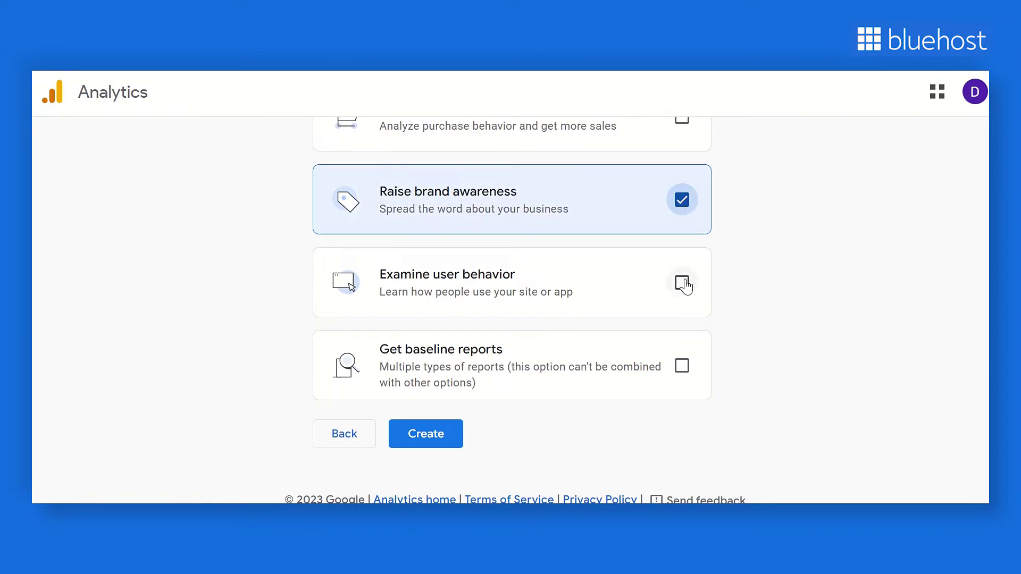
{"action": "left_click", "coordinate": [681, 283]}
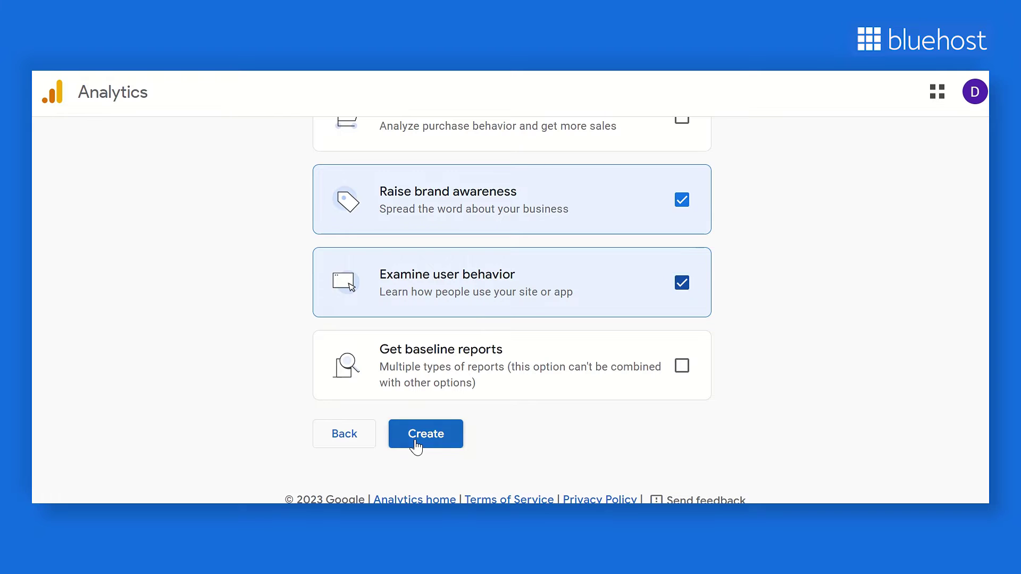
{"action": "left_click", "coordinate": [417, 445]}
{"action": "left_click", "coordinate": [304, 419]}
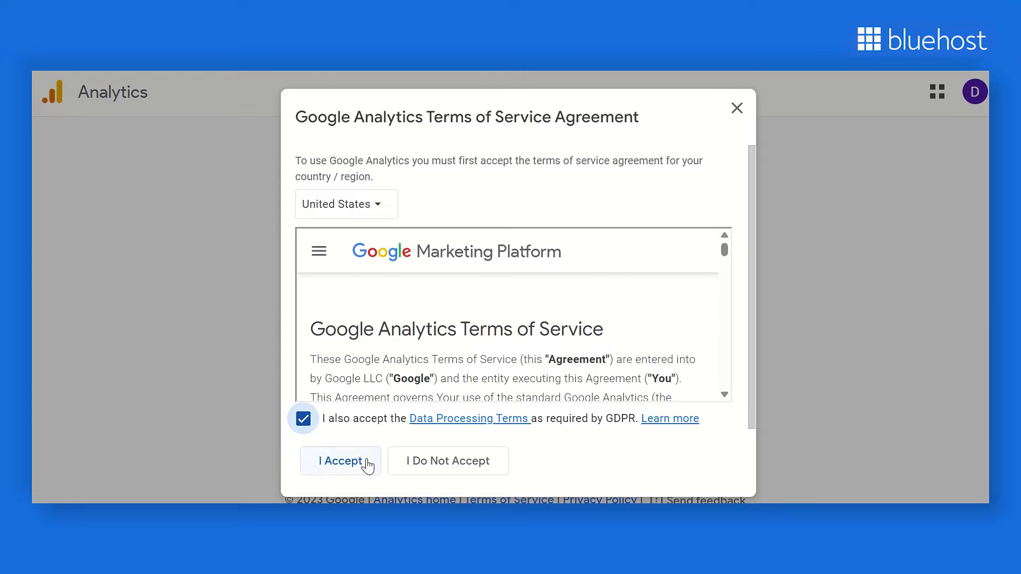
{"action": "left_click", "coordinate": [367, 462]}
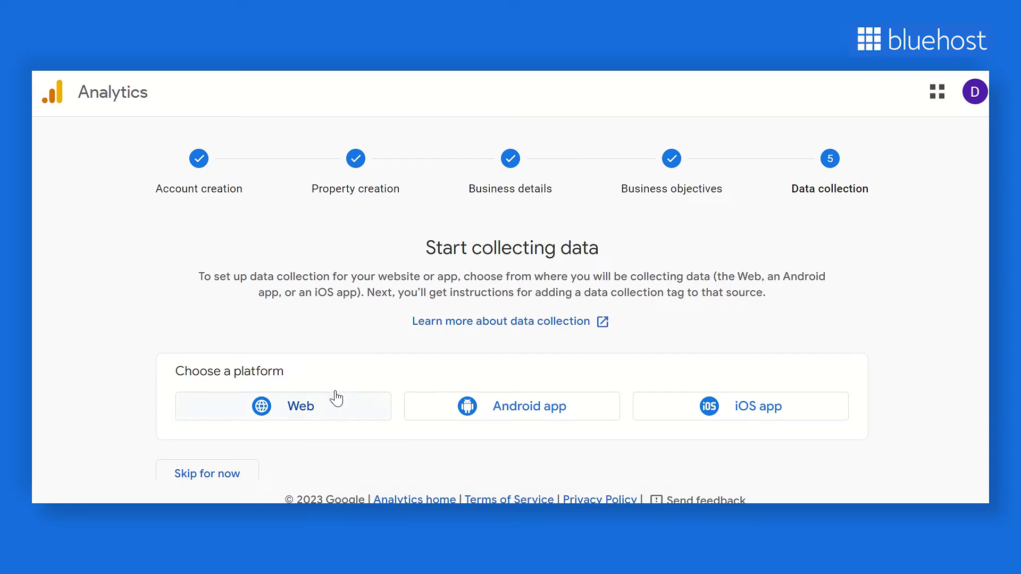
Create a Web data stream for the site and select its measurement ID for copying
{"action": "left_click", "coordinate": [330, 408]}
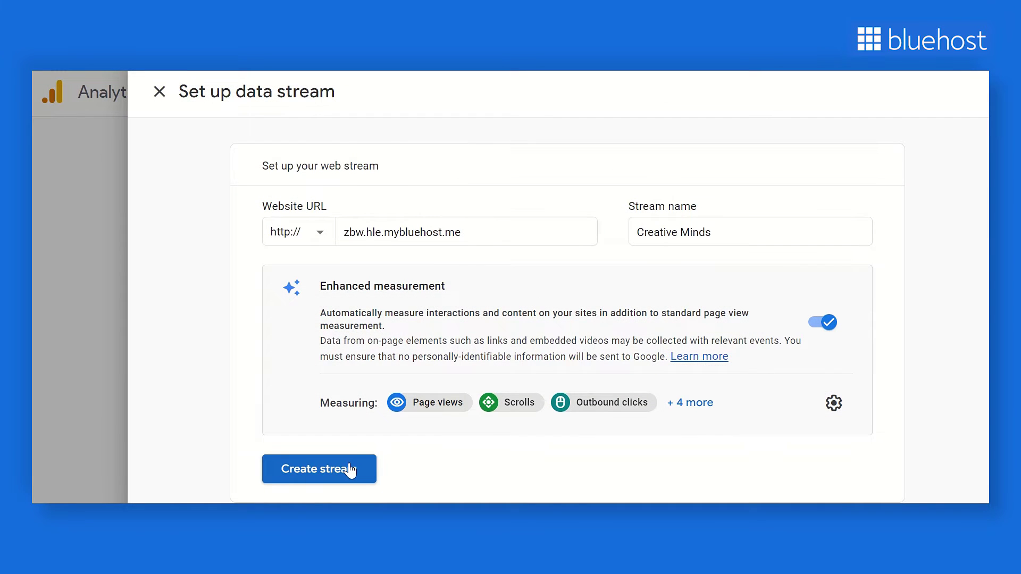
{"action": "left_click", "coordinate": [353, 469]}
{"action": "left_click_drag", "start_coordinate": [784, 301], "coordinate": [874, 305]}
{"action": "left_click", "coordinate": [247, 371]}
{"action": "left_click_drag", "start_coordinate": [248, 371], "coordinate": [372, 367]}
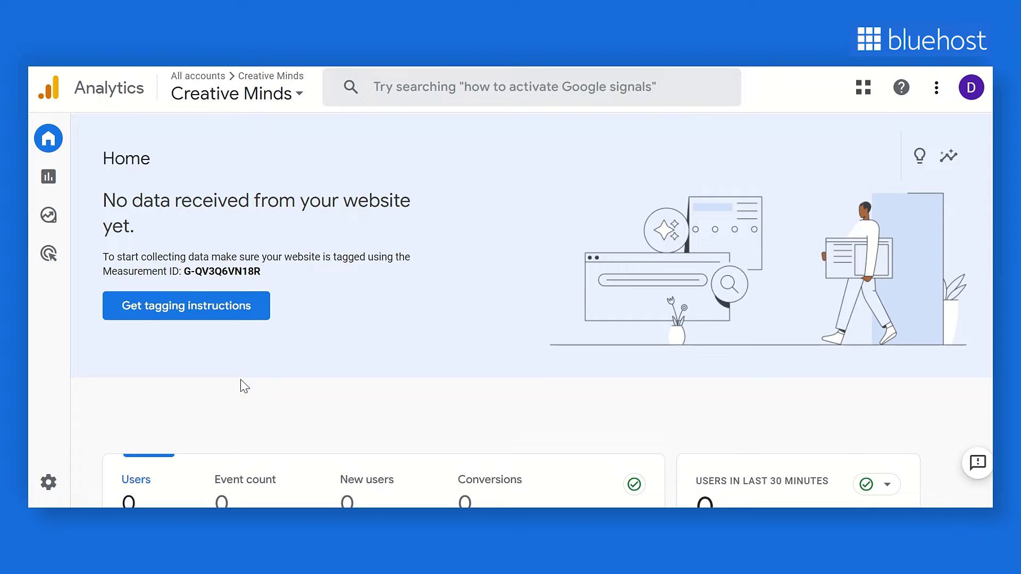
Open the Creative Minds web stream's details from the property Admin
{"action": "left_click", "coordinate": [61, 482]}
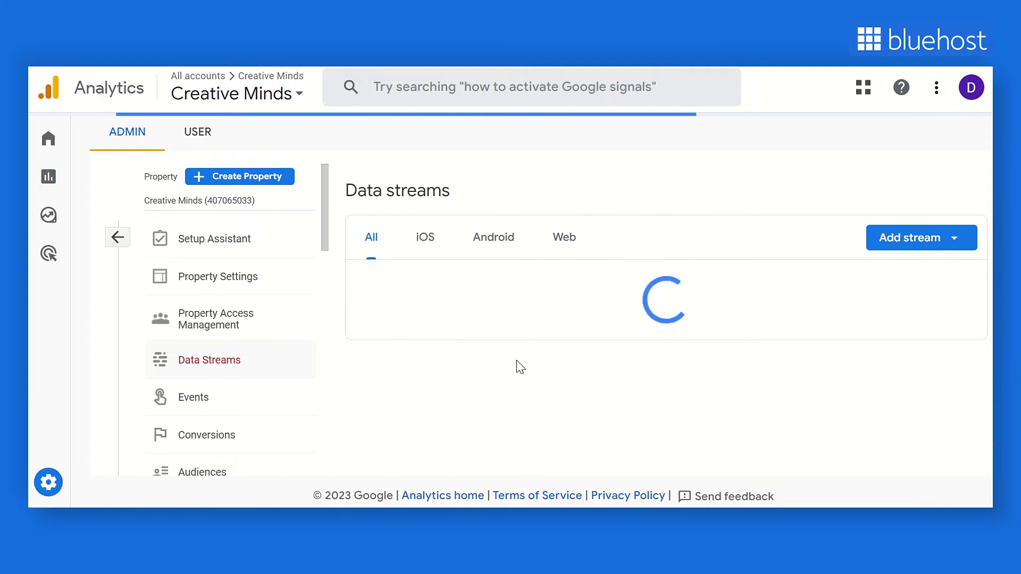
{"action": "left_click", "coordinate": [497, 292]}
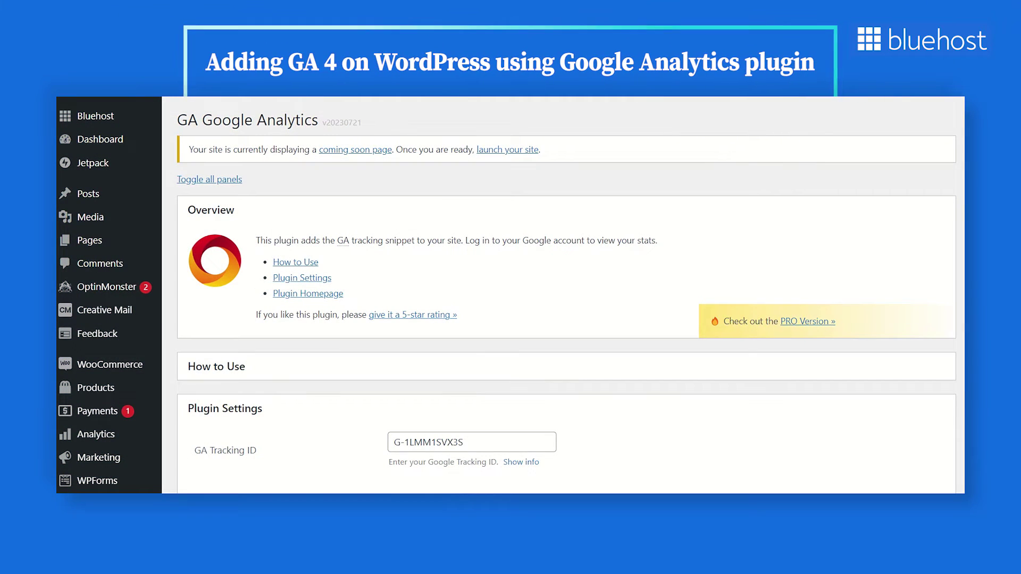
{"action": "scroll", "coordinate": [960, 280], "scroll_direction": "down", "scroll_amount": 7}
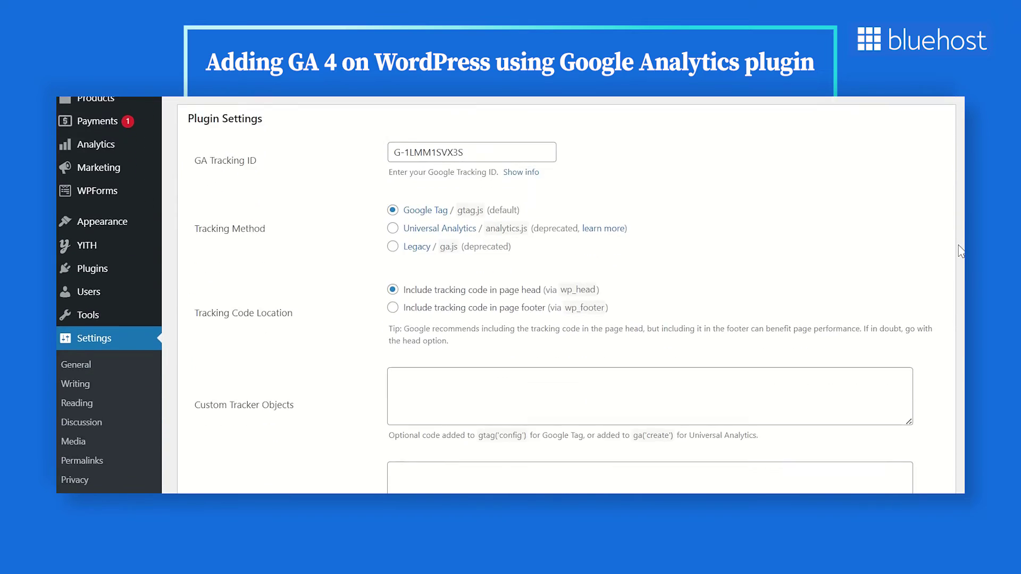
{"action": "scroll", "coordinate": [960, 280], "scroll_direction": "down", "scroll_amount": 6}
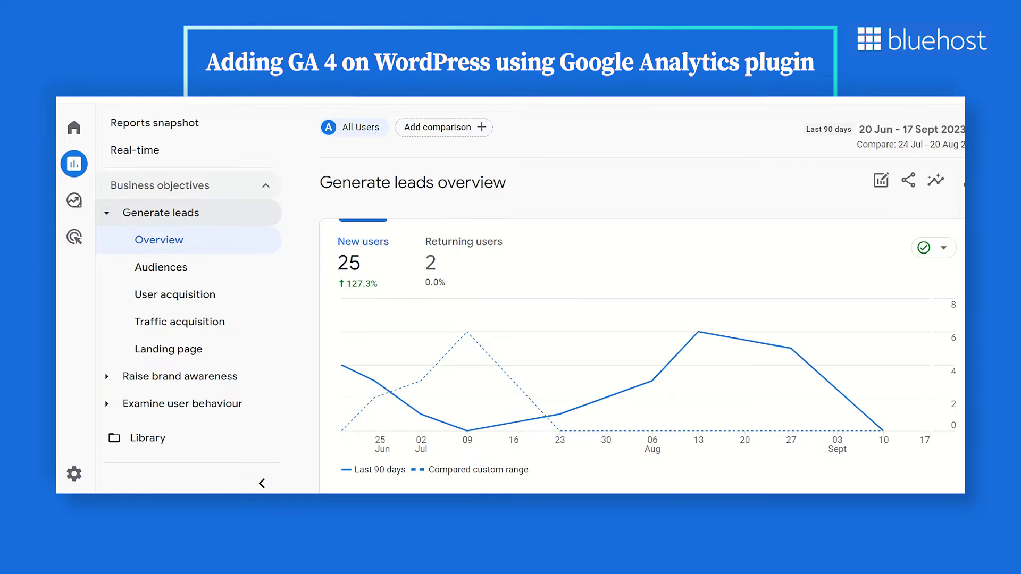
{"action": "scroll", "coordinate": [637, 297], "scroll_direction": "down", "scroll_amount": 5}
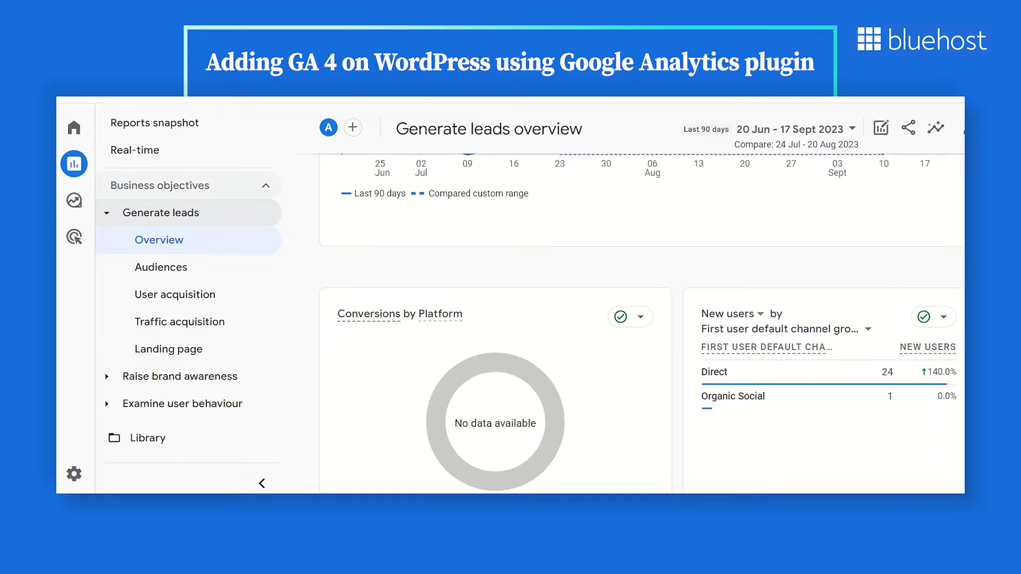
{"action": "scroll", "coordinate": [642, 324], "scroll_direction": "down", "scroll_amount": 5}
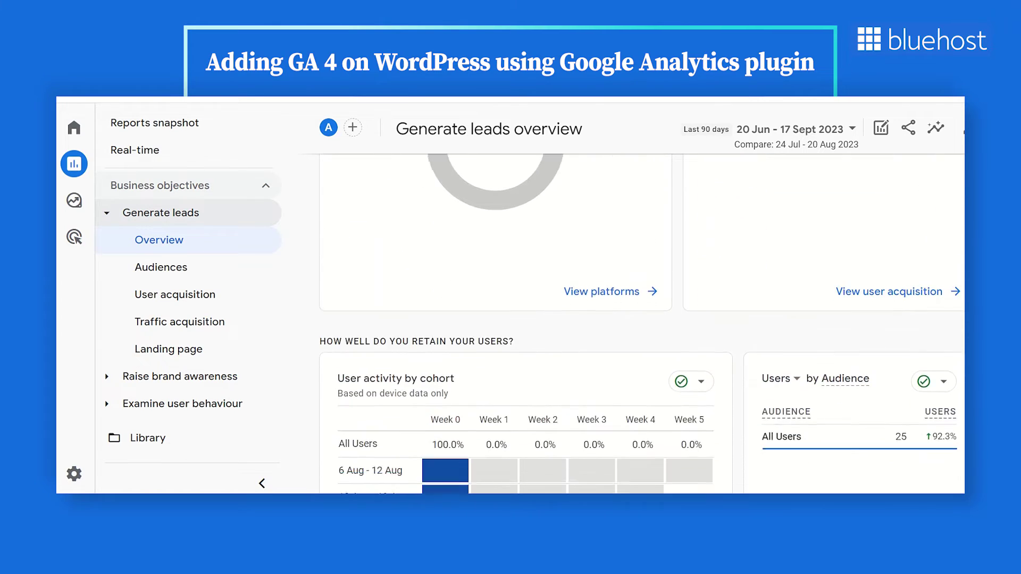
{"action": "scroll", "coordinate": [641, 323], "scroll_direction": "down", "scroll_amount": 2}
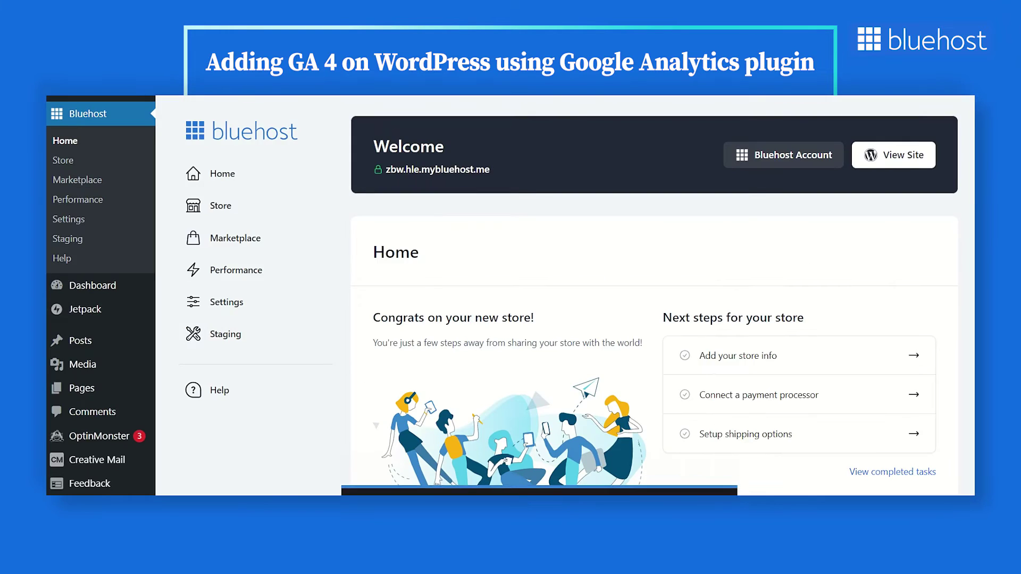
{"action": "scroll", "coordinate": [564, 295], "scroll_direction": "down", "scroll_amount": 7}
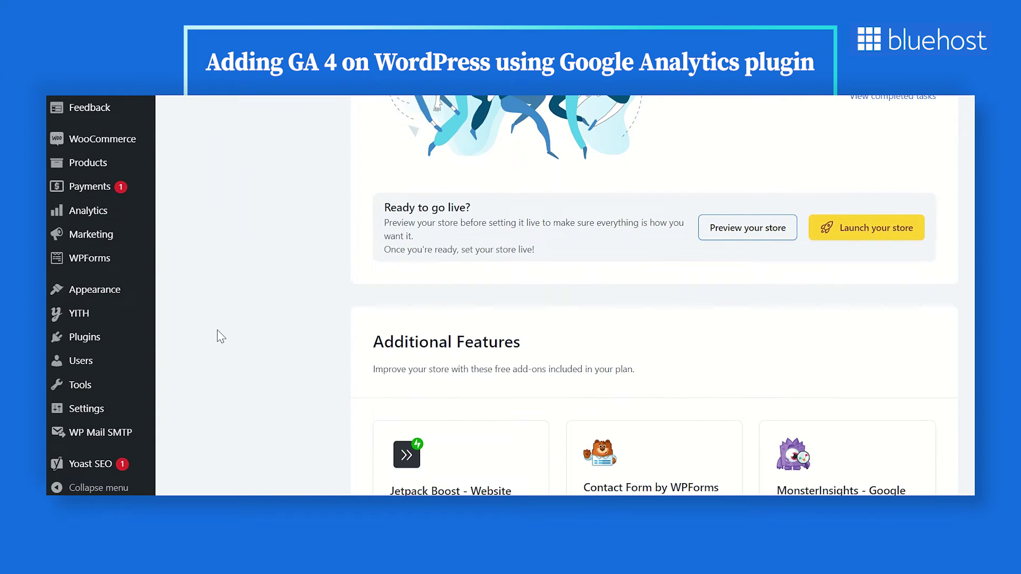
Install and activate GA Google Analytics from a 'google analytics' search, then expand its Plugin Settings
{"action": "mouse_move", "coordinate": [106, 343]}
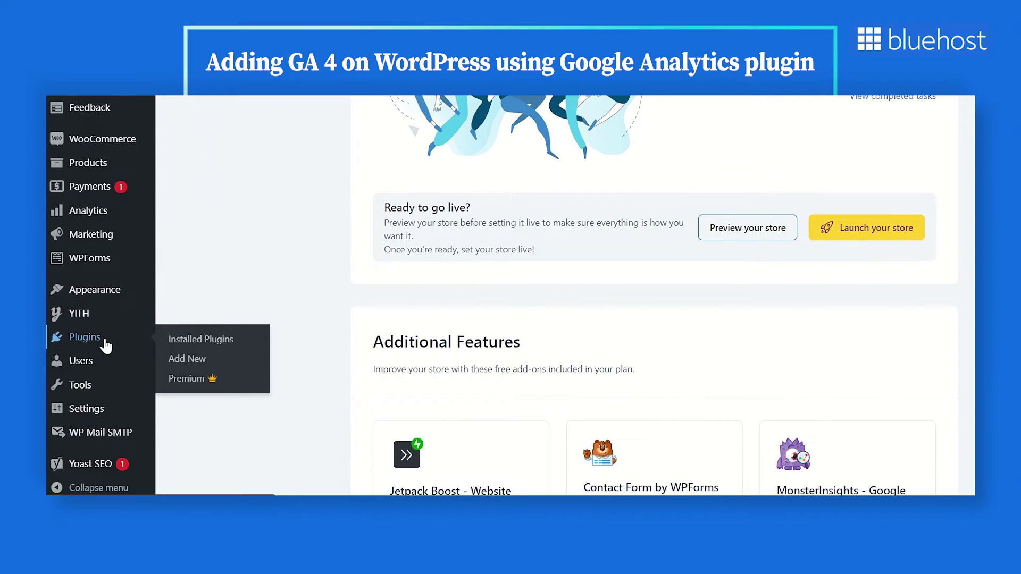
{"action": "left_click", "coordinate": [197, 360]}
{"action": "type", "text": "google anal"}
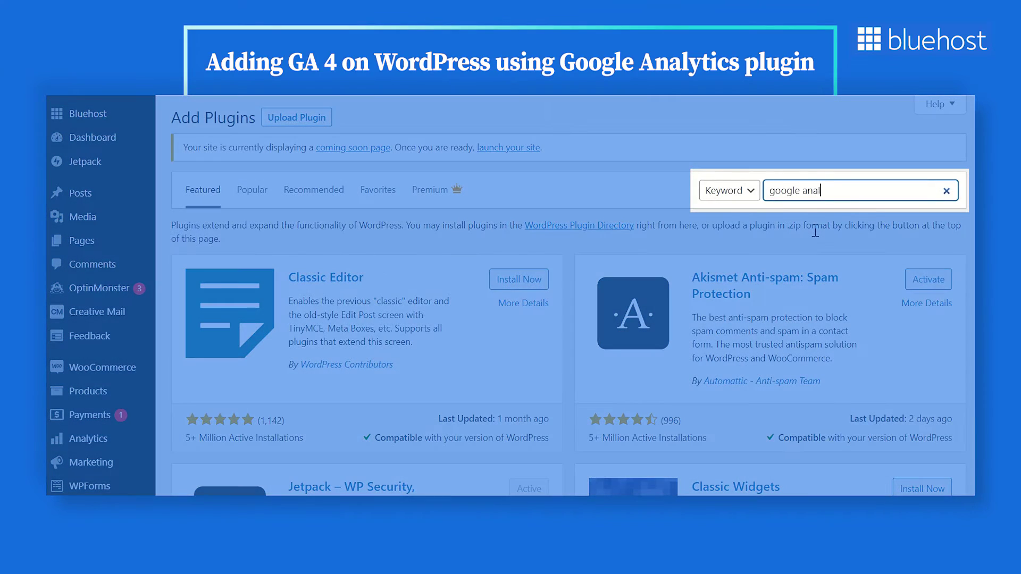
{"action": "type", "text": "ytics"}
{"action": "scroll", "coordinate": [568, 293], "scroll_direction": "down", "scroll_amount": 3}
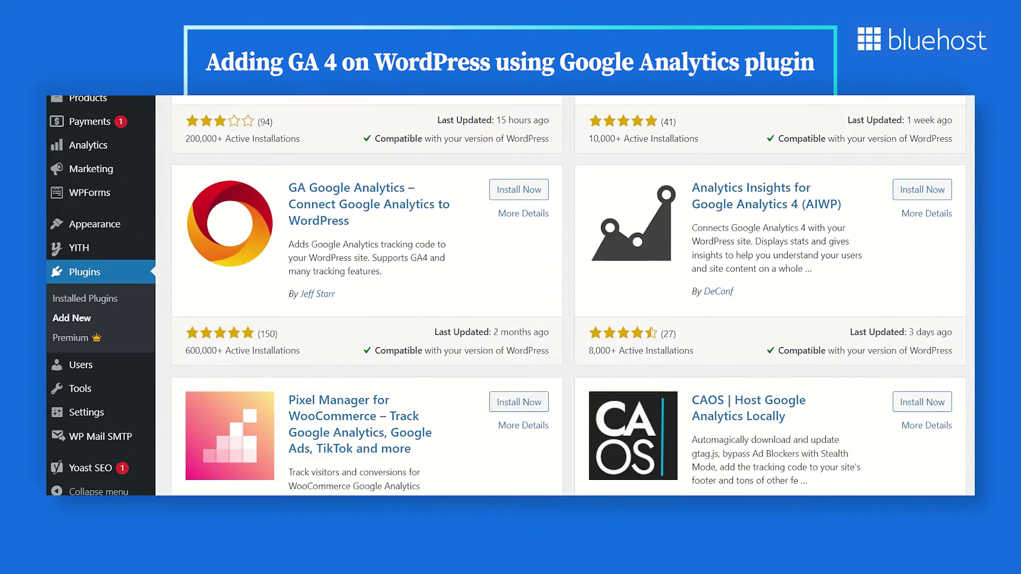
{"action": "left_click", "coordinate": [538, 190]}
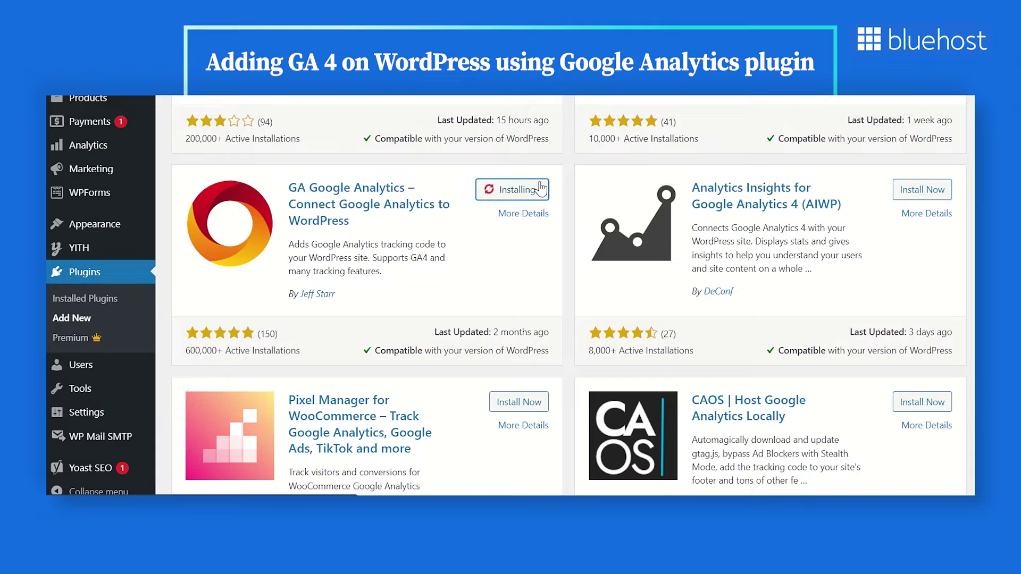
{"action": "left_click", "coordinate": [538, 189]}
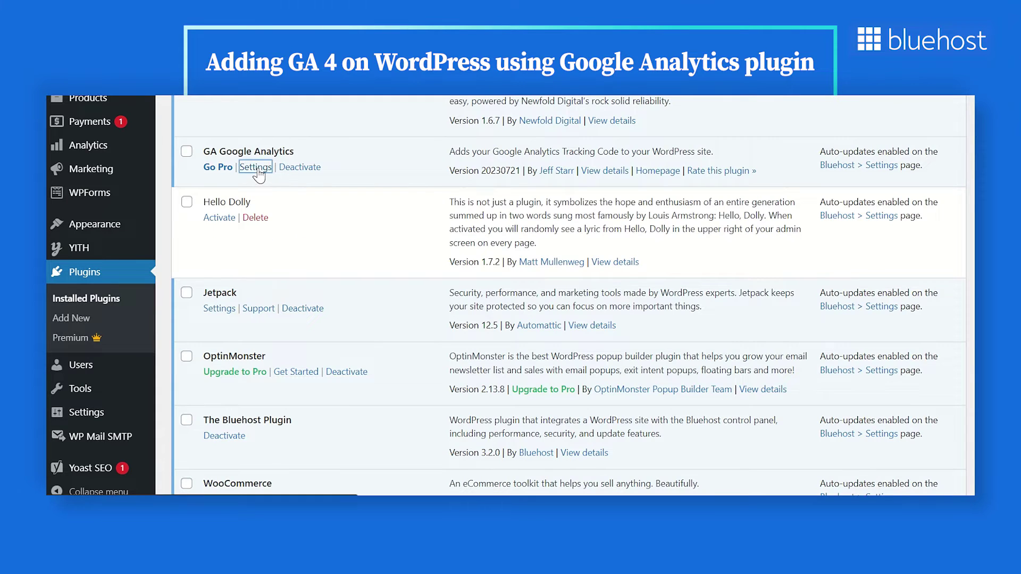
{"action": "left_click", "coordinate": [262, 167]}
{"action": "left_click", "coordinate": [279, 282]}
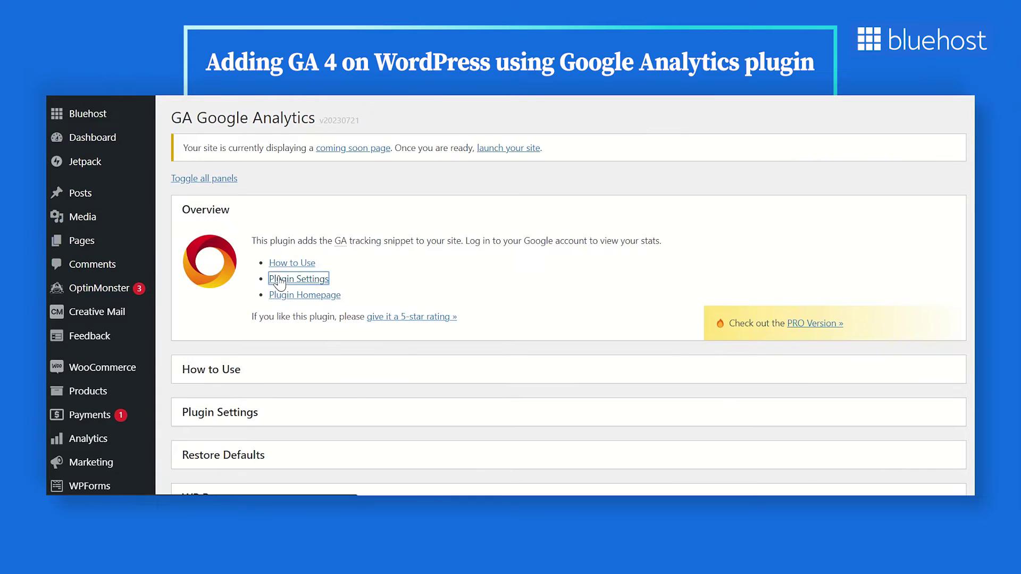
Focus the GA Tracking ID field and scroll down the plugin settings page
{"action": "left_click", "coordinate": [448, 333]}
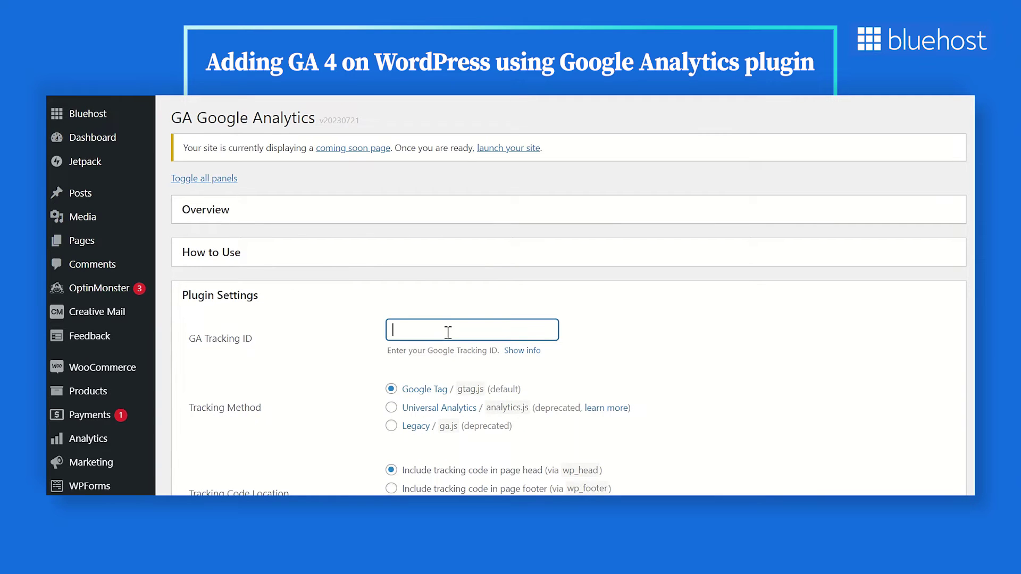
{"action": "scroll", "coordinate": [332, 467], "scroll_direction": "down", "scroll_amount": 10}
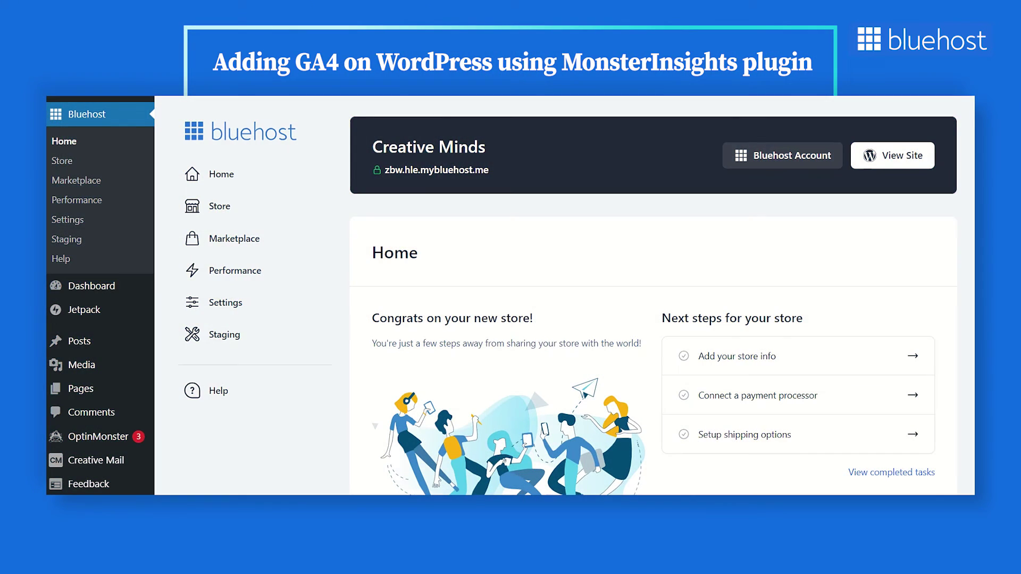
Search the plugin directory for 'm', then install and activate MonsterInsights
{"action": "scroll", "coordinate": [913, 274], "scroll_direction": "down", "scroll_amount": 8}
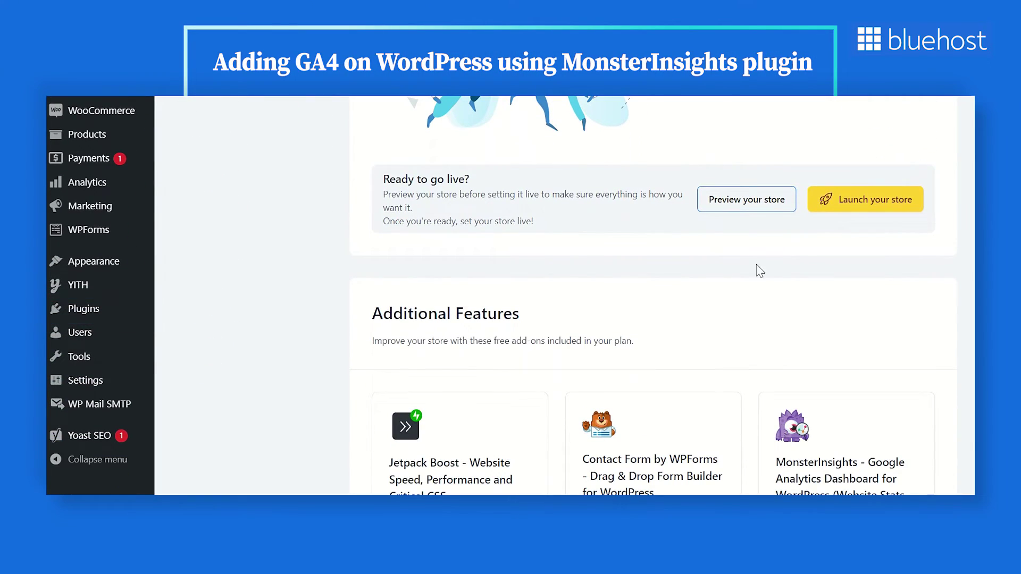
{"action": "mouse_move", "coordinate": [124, 311]}
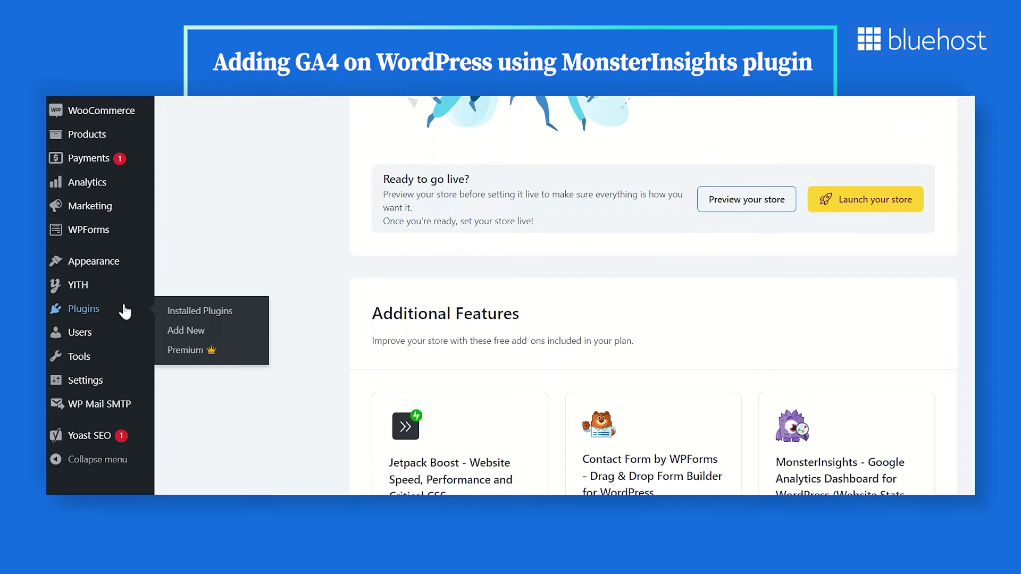
{"action": "left_click", "coordinate": [208, 335]}
{"action": "left_click", "coordinate": [797, 193]}
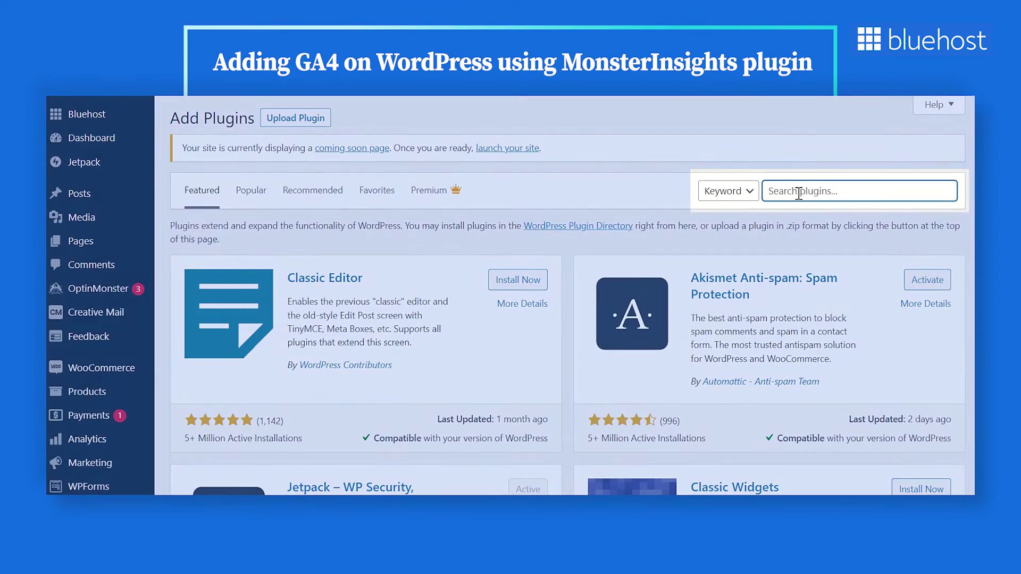
{"action": "type", "text": "monster"}
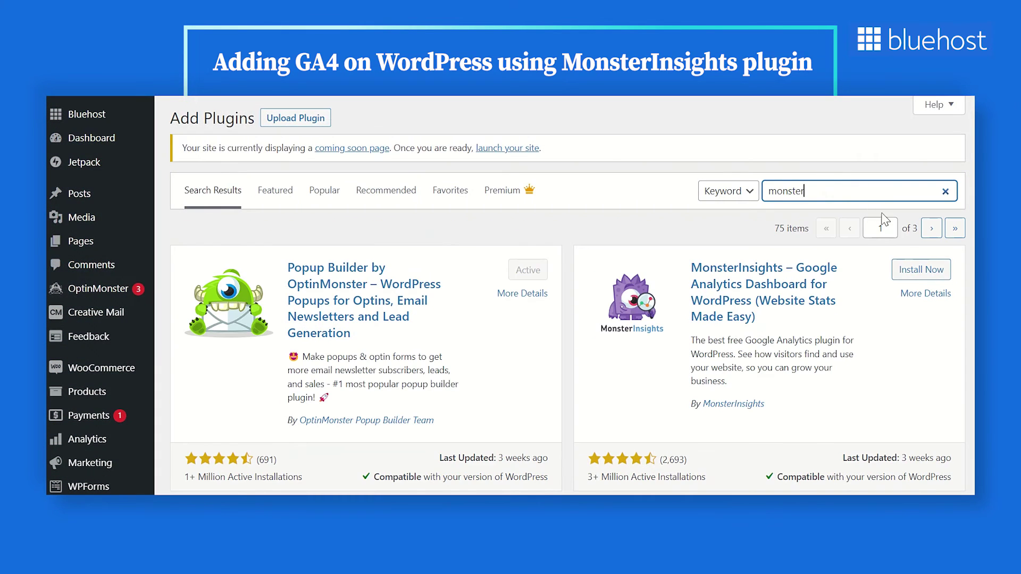
{"action": "left_click", "coordinate": [927, 270]}
{"action": "left_click", "coordinate": [929, 272]}
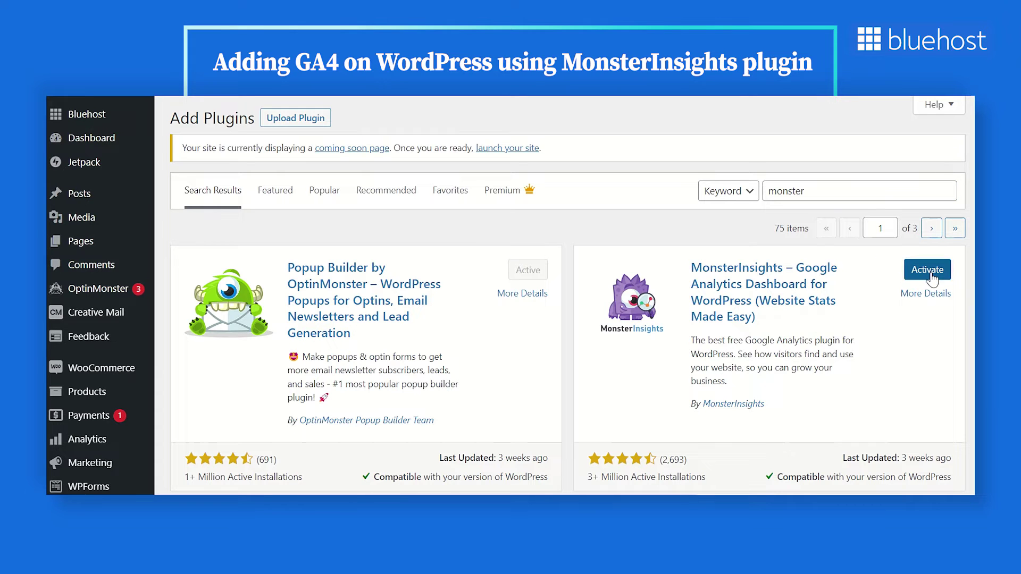
{"action": "scroll", "coordinate": [880, 265], "scroll_direction": "down", "scroll_amount": 7}
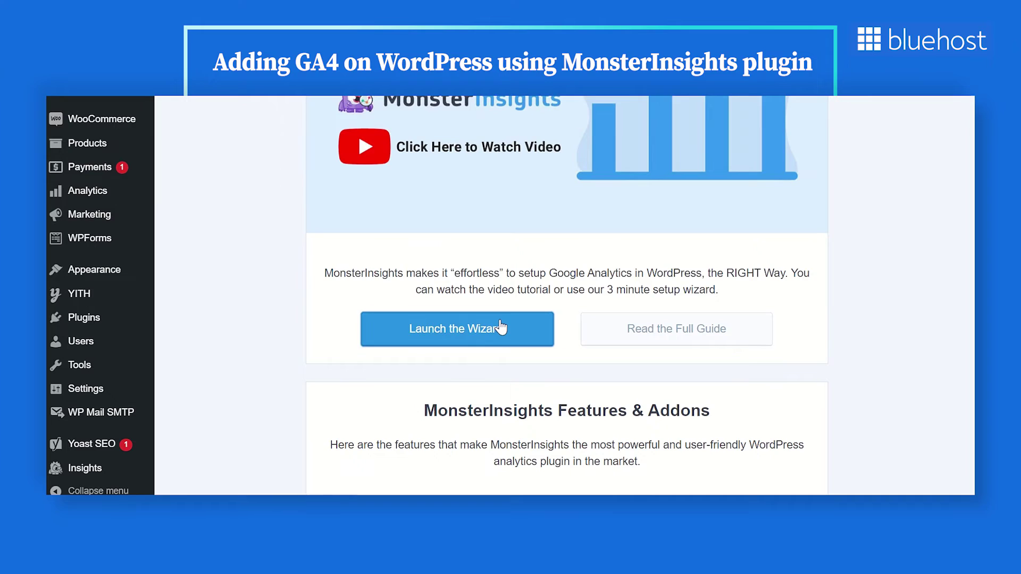
Start the MonsterInsights setup wizard, keeping Business Website as the category
{"action": "left_click", "coordinate": [540, 326]}
{"action": "scroll", "coordinate": [540, 326], "scroll_direction": "down", "scroll_amount": 2}
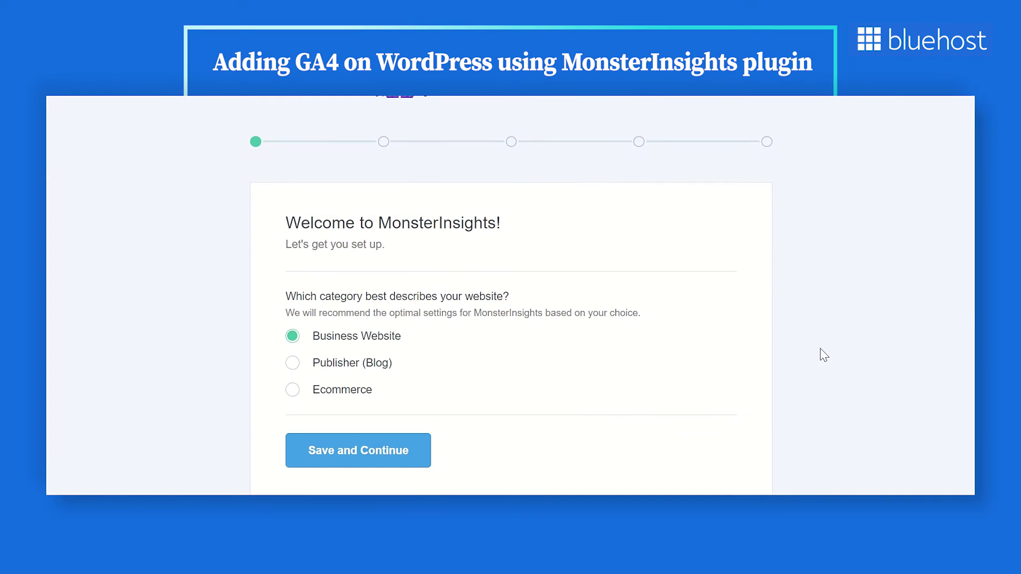
{"action": "left_click", "coordinate": [343, 452]}
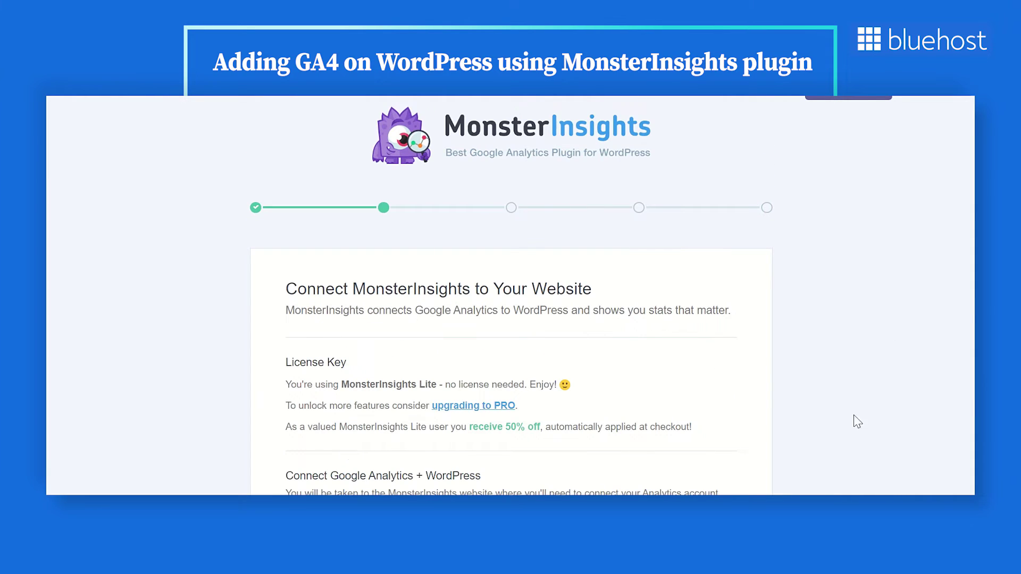
{"action": "scroll", "coordinate": [734, 431], "scroll_direction": "down", "scroll_amount": 2}
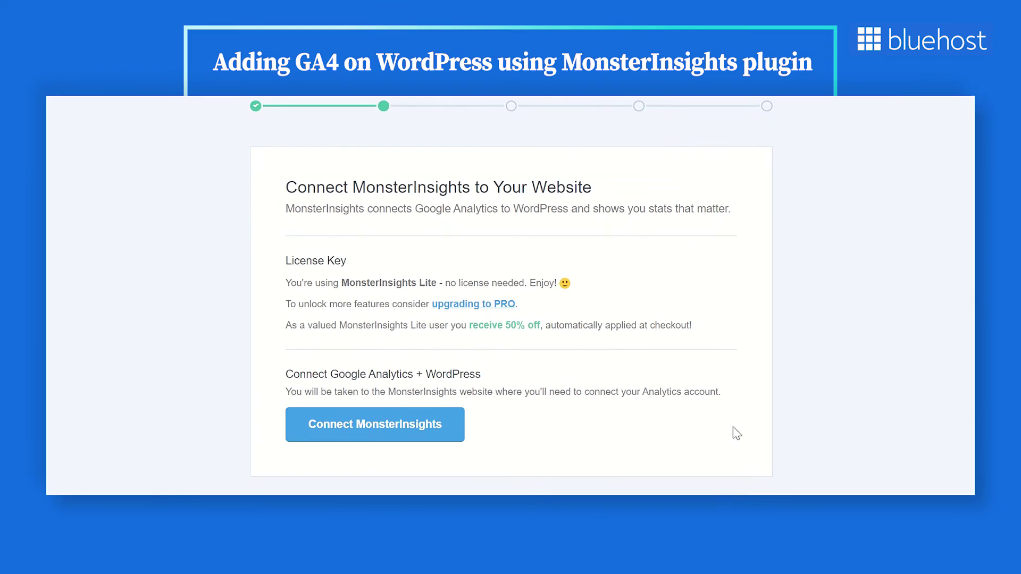
Connect MonsterInsights to Google Analytics with the chosen Google account and allow access
{"action": "left_click", "coordinate": [406, 426]}
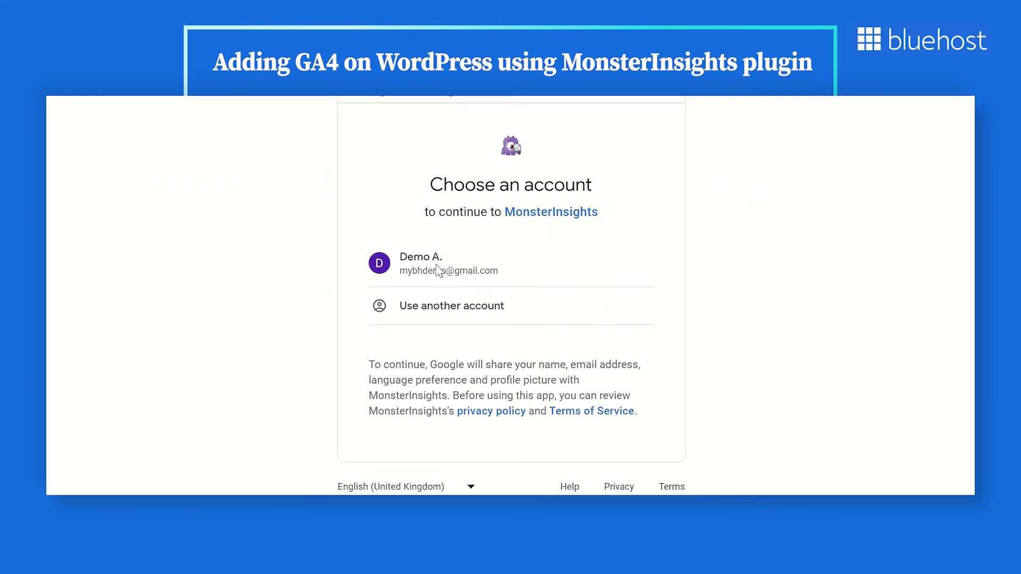
{"action": "left_click", "coordinate": [439, 266]}
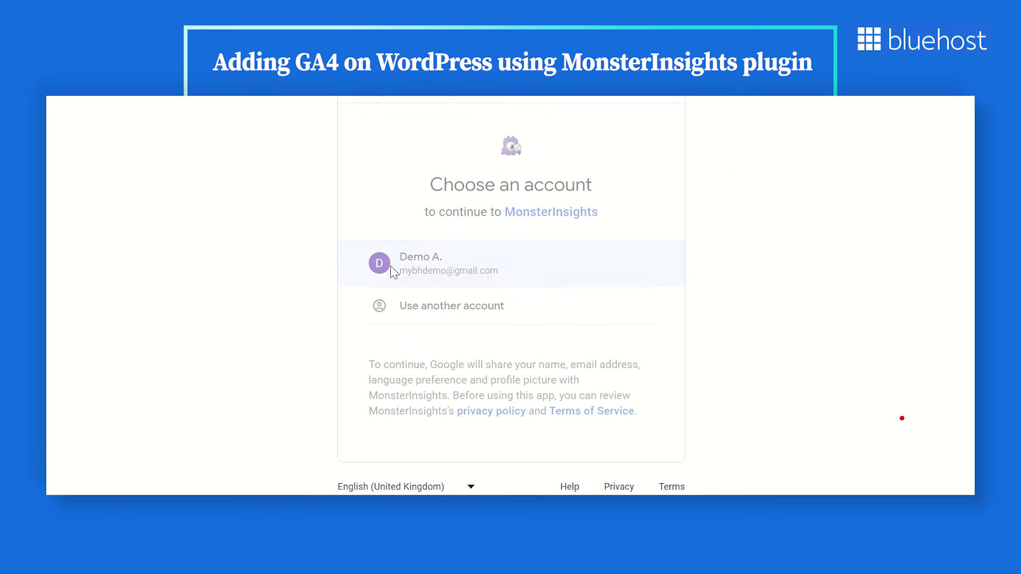
{"action": "scroll", "coordinate": [511, 287], "scroll_direction": "down", "scroll_amount": 3}
{"action": "left_click", "coordinate": [607, 417]}
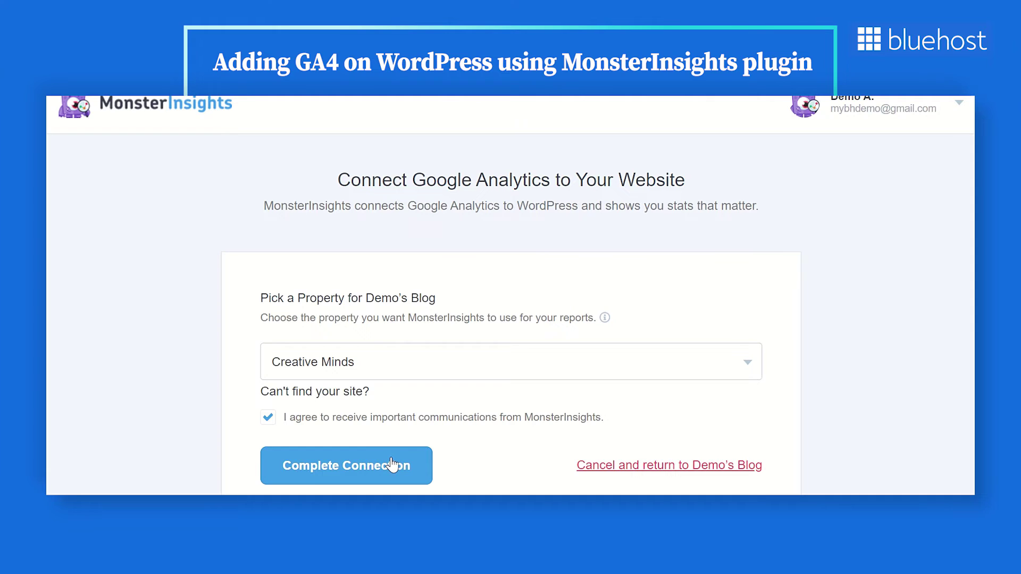
{"action": "left_click", "coordinate": [392, 465]}
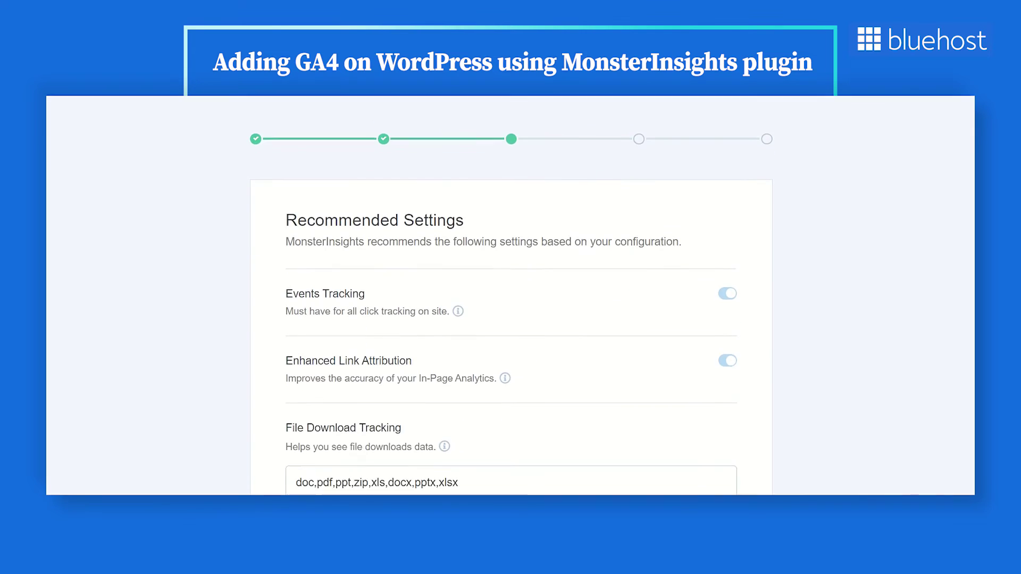
Save the recommended settings and continue past the website features step
{"action": "scroll", "coordinate": [511, 295], "scroll_direction": "down", "scroll_amount": 4}
{"action": "scroll", "coordinate": [510, 295], "scroll_direction": "down", "scroll_amount": 10}
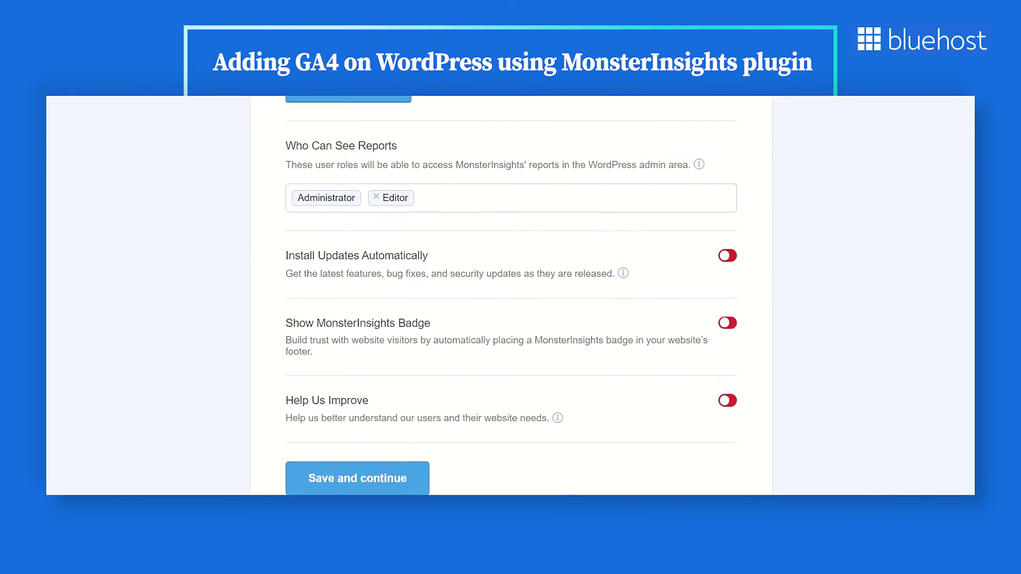
{"action": "left_click", "coordinate": [352, 441]}
{"action": "scroll", "coordinate": [510, 319], "scroll_direction": "down", "scroll_amount": 10}
{"action": "left_click", "coordinate": [326, 424]}
{"action": "scroll", "coordinate": [510, 295], "scroll_direction": "down", "scroll_amount": 10}
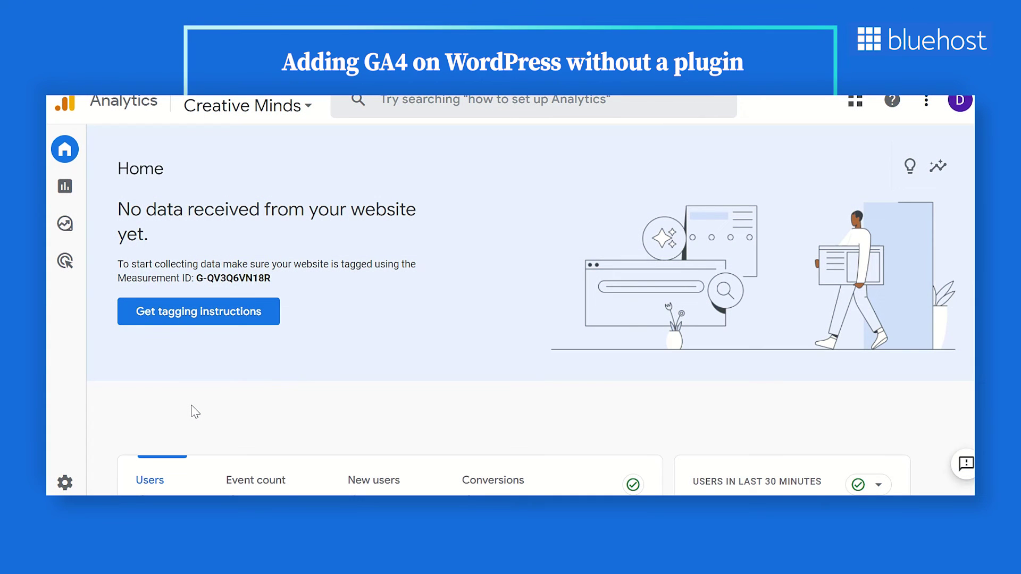
Go to Admin > Data Streams and open the Creative Minds web stream's details
{"action": "mouse_move", "coordinate": [58, 483]}
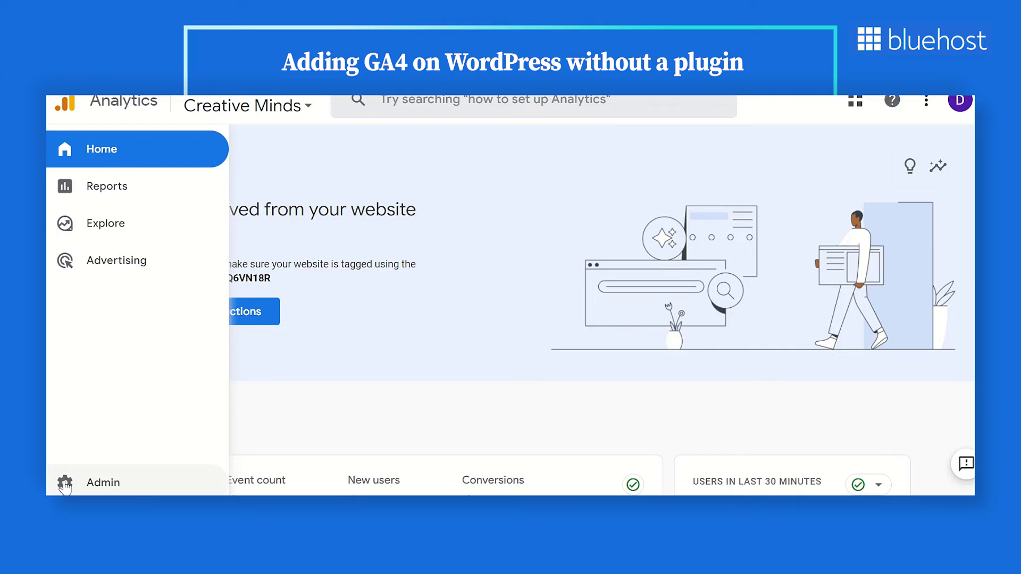
{"action": "left_click", "coordinate": [65, 483]}
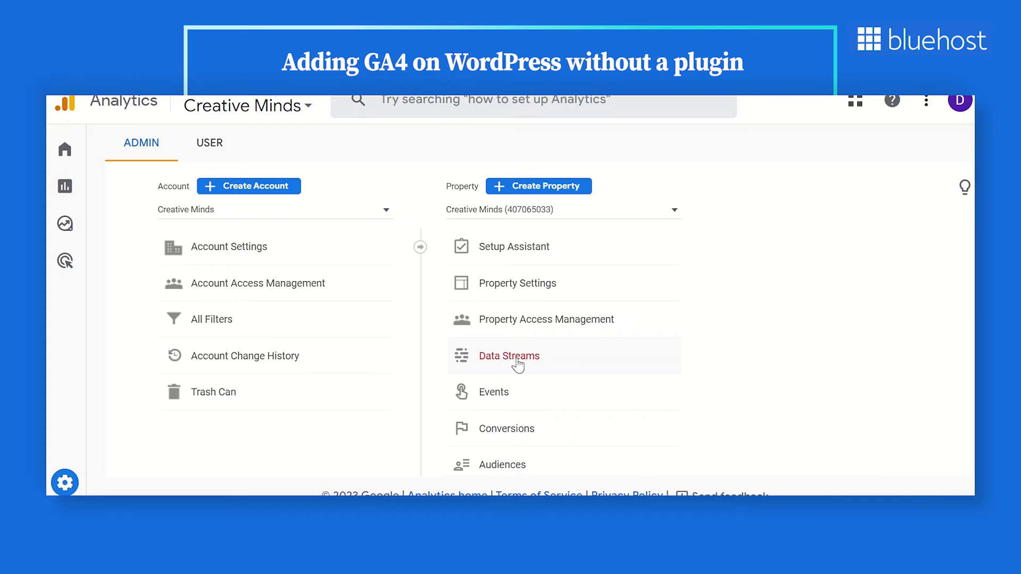
{"action": "left_click", "coordinate": [518, 365]}
{"action": "left_click", "coordinate": [513, 299]}
{"action": "scroll", "coordinate": [956, 420], "scroll_direction": "down", "scroll_amount": 6}
{"action": "scroll", "coordinate": [955, 420], "scroll_direction": "down", "scroll_amount": 3}
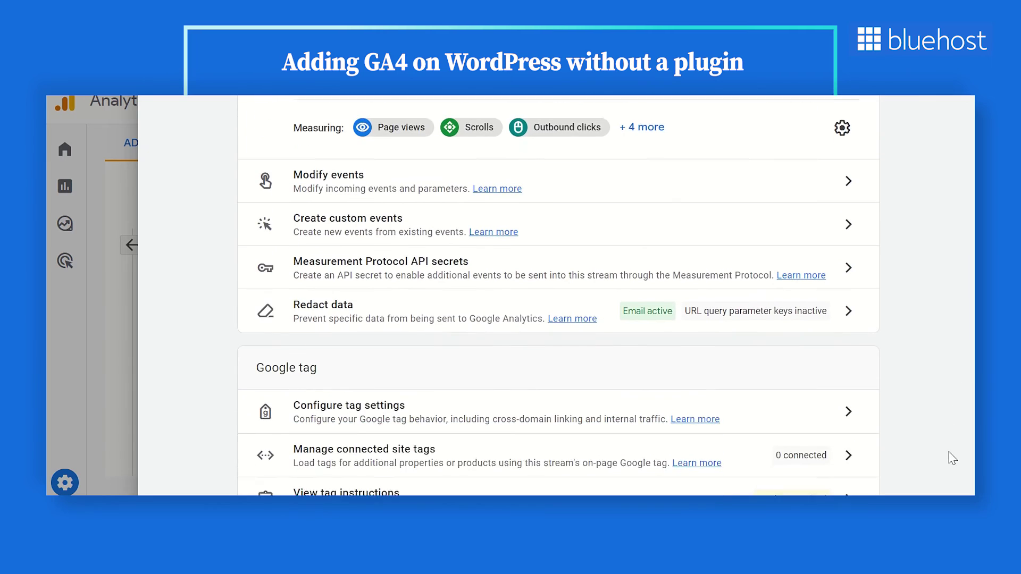
Show the Google tag's manual install instructions and copy the gtag.js code
{"action": "left_click", "coordinate": [375, 374]}
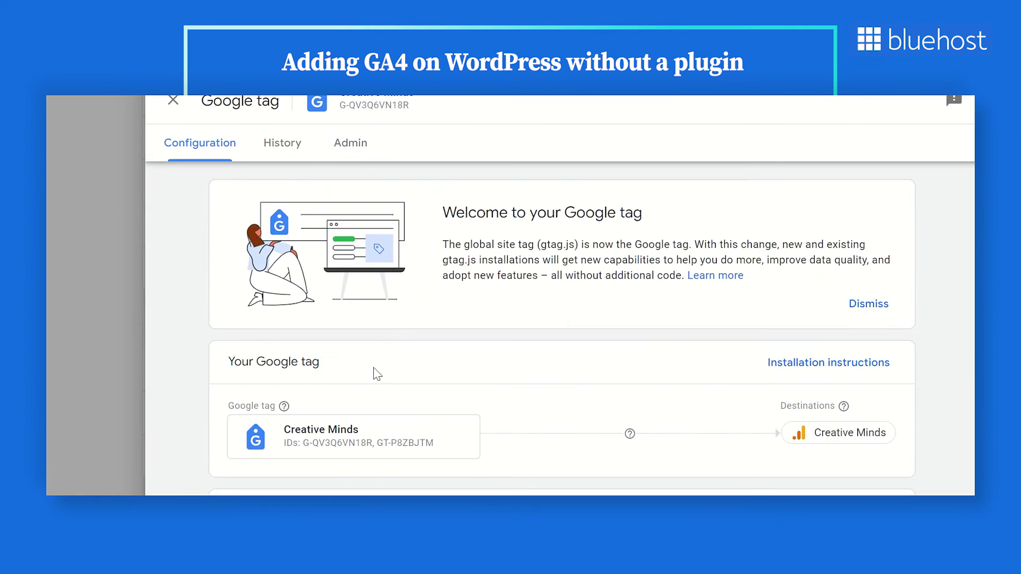
{"action": "left_click", "coordinate": [352, 149]}
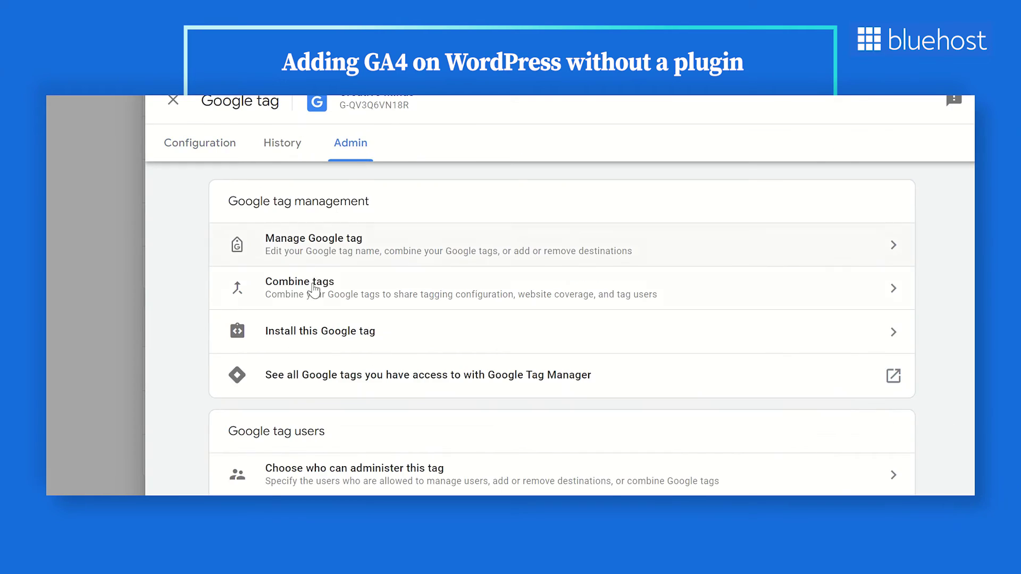
{"action": "left_click", "coordinate": [317, 333]}
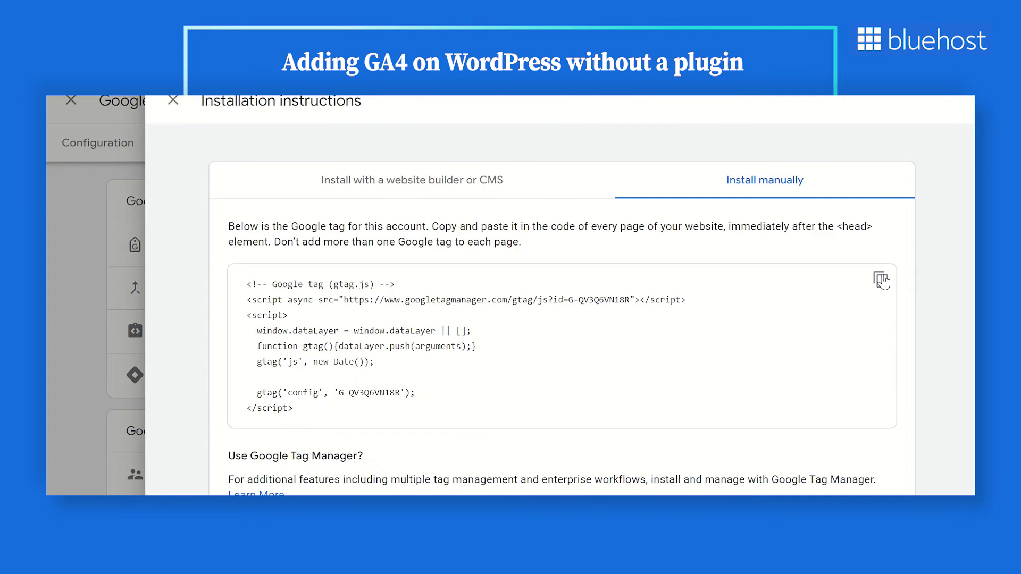
{"action": "left_click", "coordinate": [881, 281]}
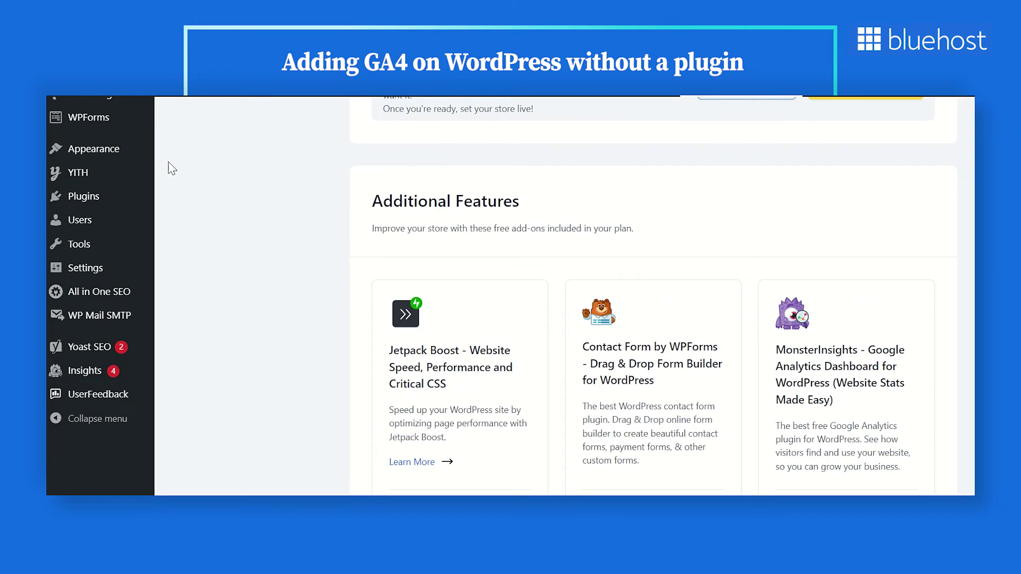
Paste the Google tag code after <head> in the Twenty Twenty-One header.php and update the file
{"action": "mouse_move", "coordinate": [116, 149]}
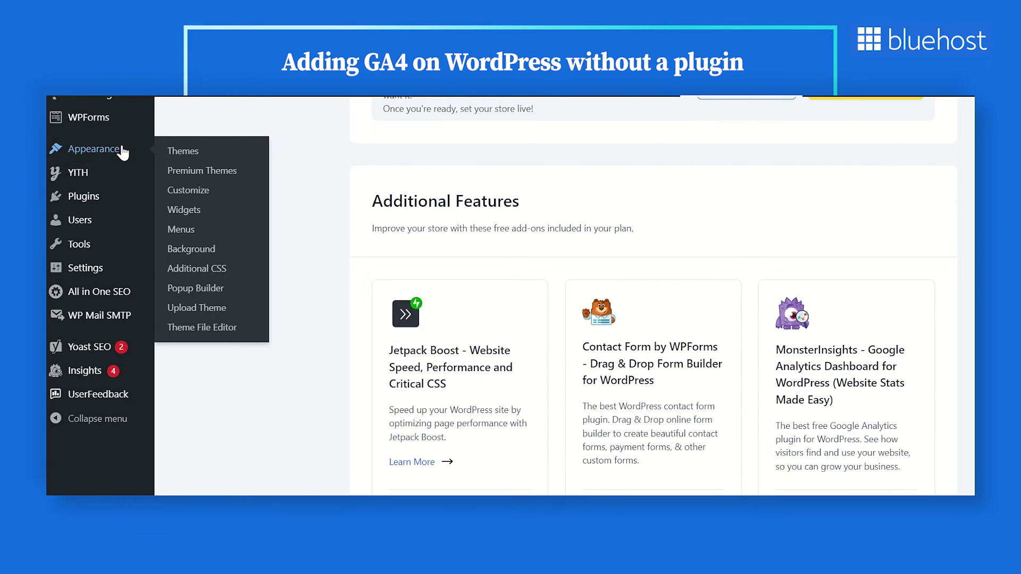
{"action": "left_click", "coordinate": [214, 327]}
{"action": "scroll", "coordinate": [975, 309], "scroll_direction": "down", "scroll_amount": 3}
{"action": "left_click", "coordinate": [851, 382]}
{"action": "scroll", "coordinate": [508, 296], "scroll_direction": "down", "scroll_amount": 2}
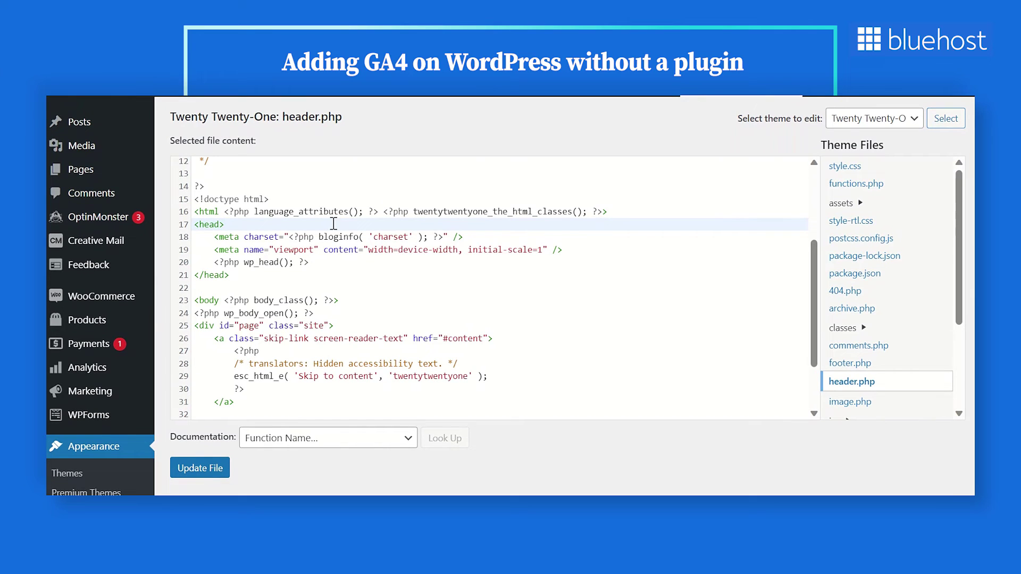
{"action": "key", "text": "Return"}
{"action": "key", "text": "ctrl+v"}
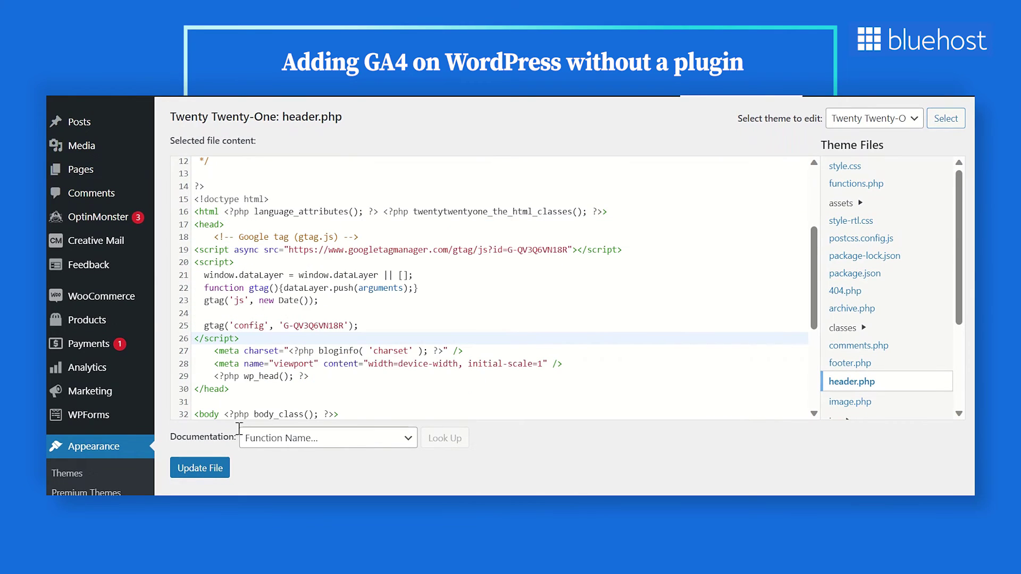
{"action": "left_click", "coordinate": [215, 468]}
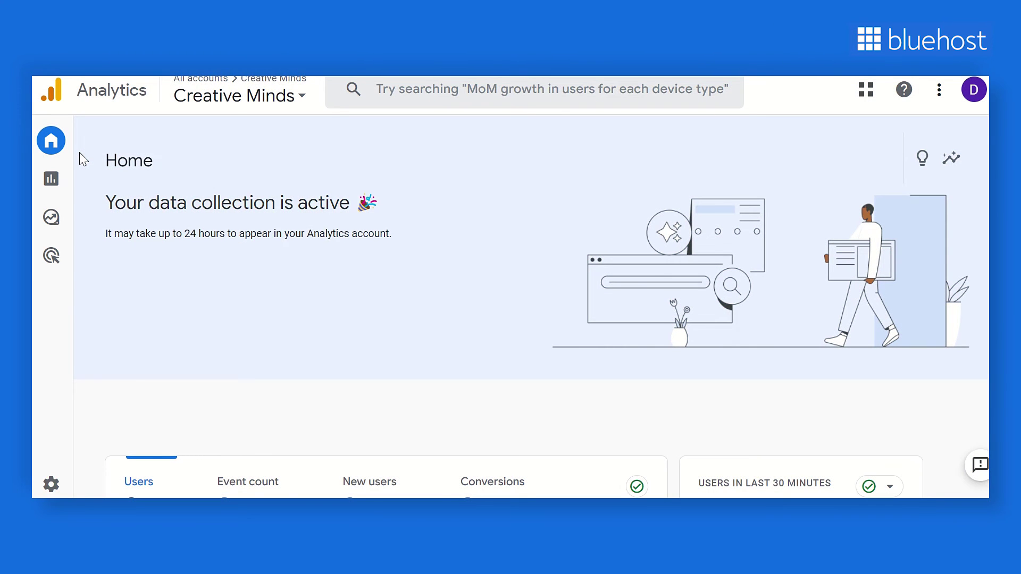
Go to Reports > Realtime to view live Creative Minds traffic
{"action": "mouse_move", "coordinate": [43, 152]}
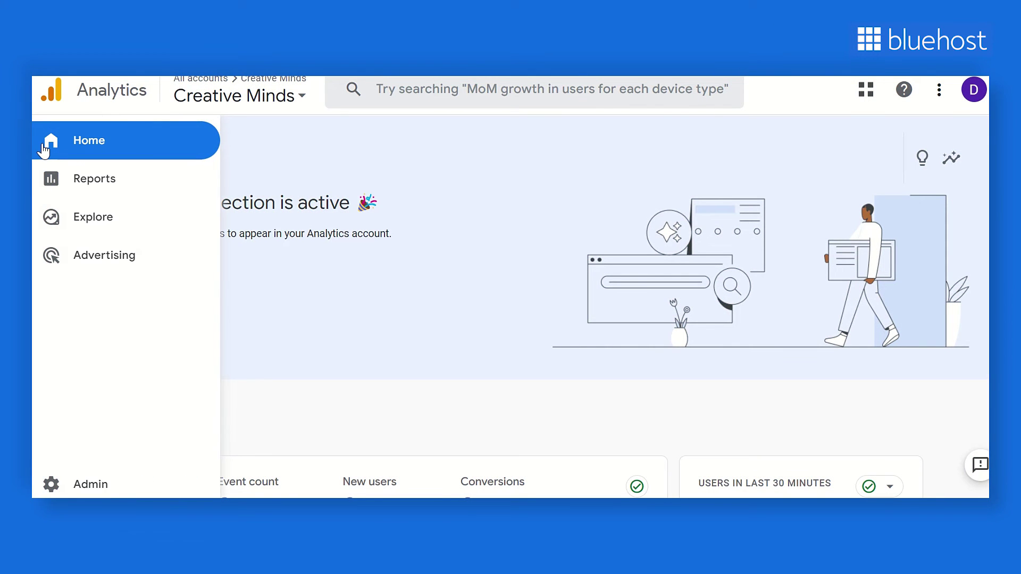
{"action": "left_click", "coordinate": [75, 182]}
{"action": "left_click", "coordinate": [94, 169]}
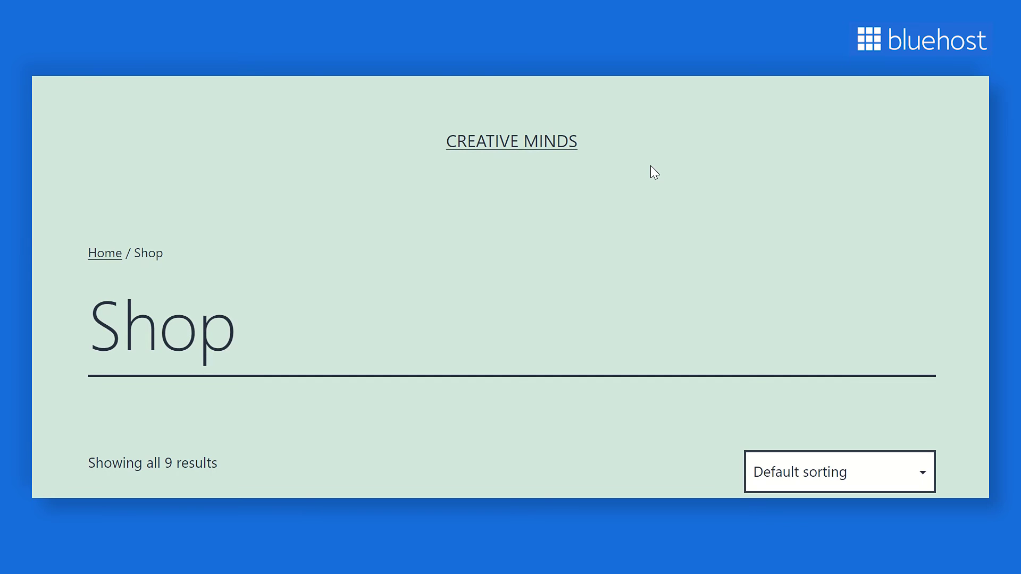
View the Shop page source and select the gtag.js script lines after <head>
{"action": "right_click", "coordinate": [619, 130]}
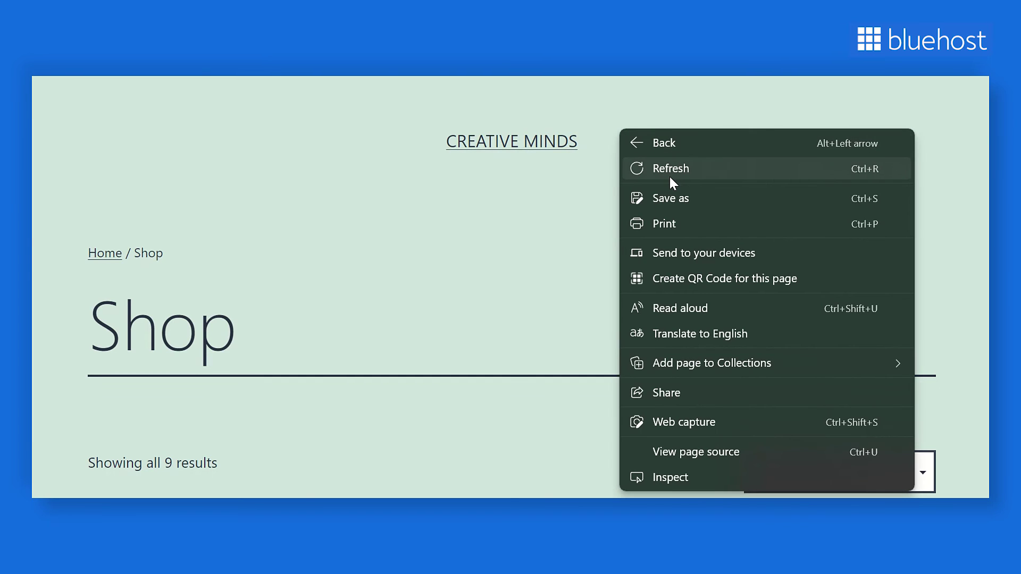
{"action": "left_click", "coordinate": [732, 453]}
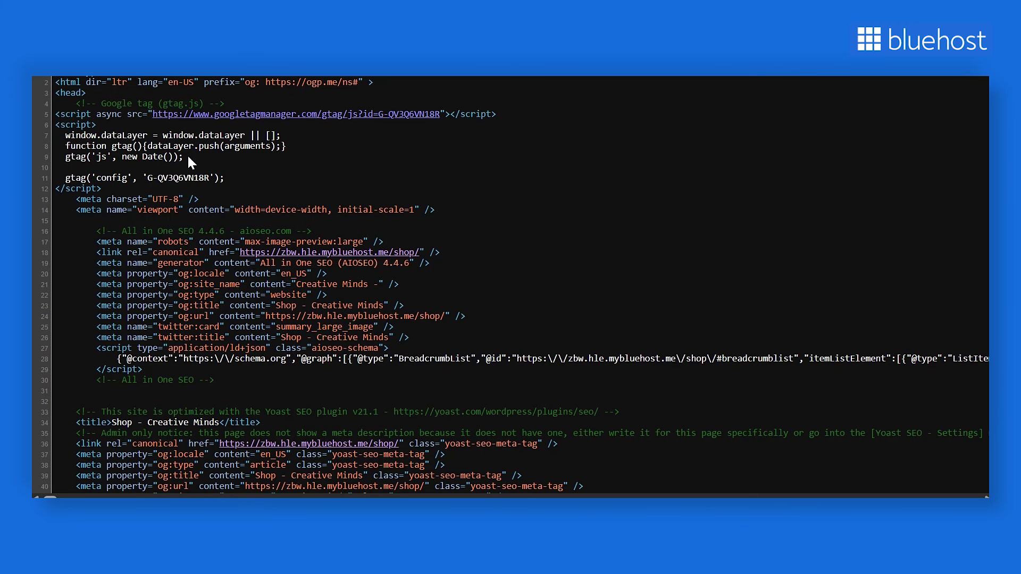
{"action": "left_click_drag", "start_coordinate": [78, 105], "coordinate": [235, 376]}
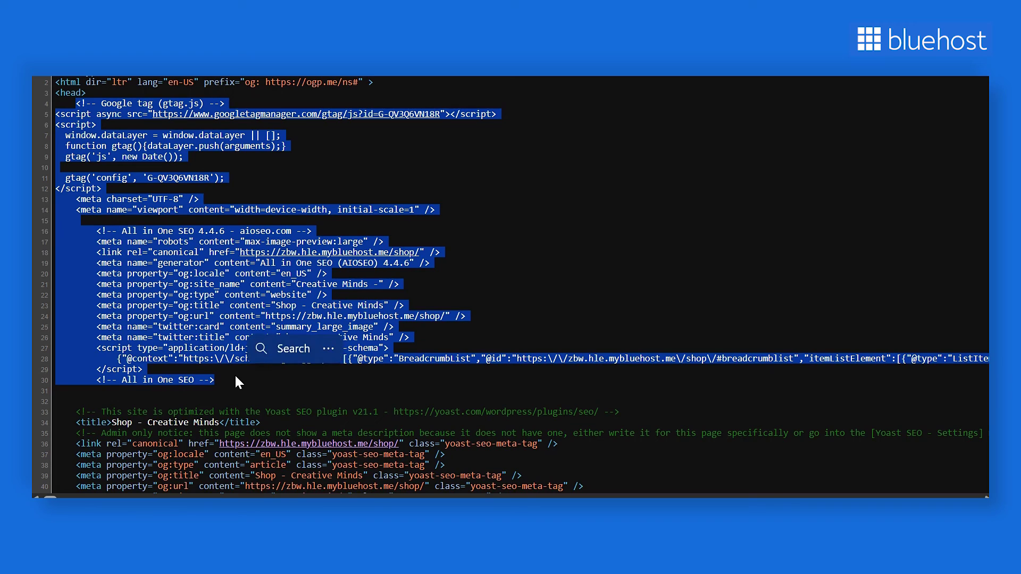